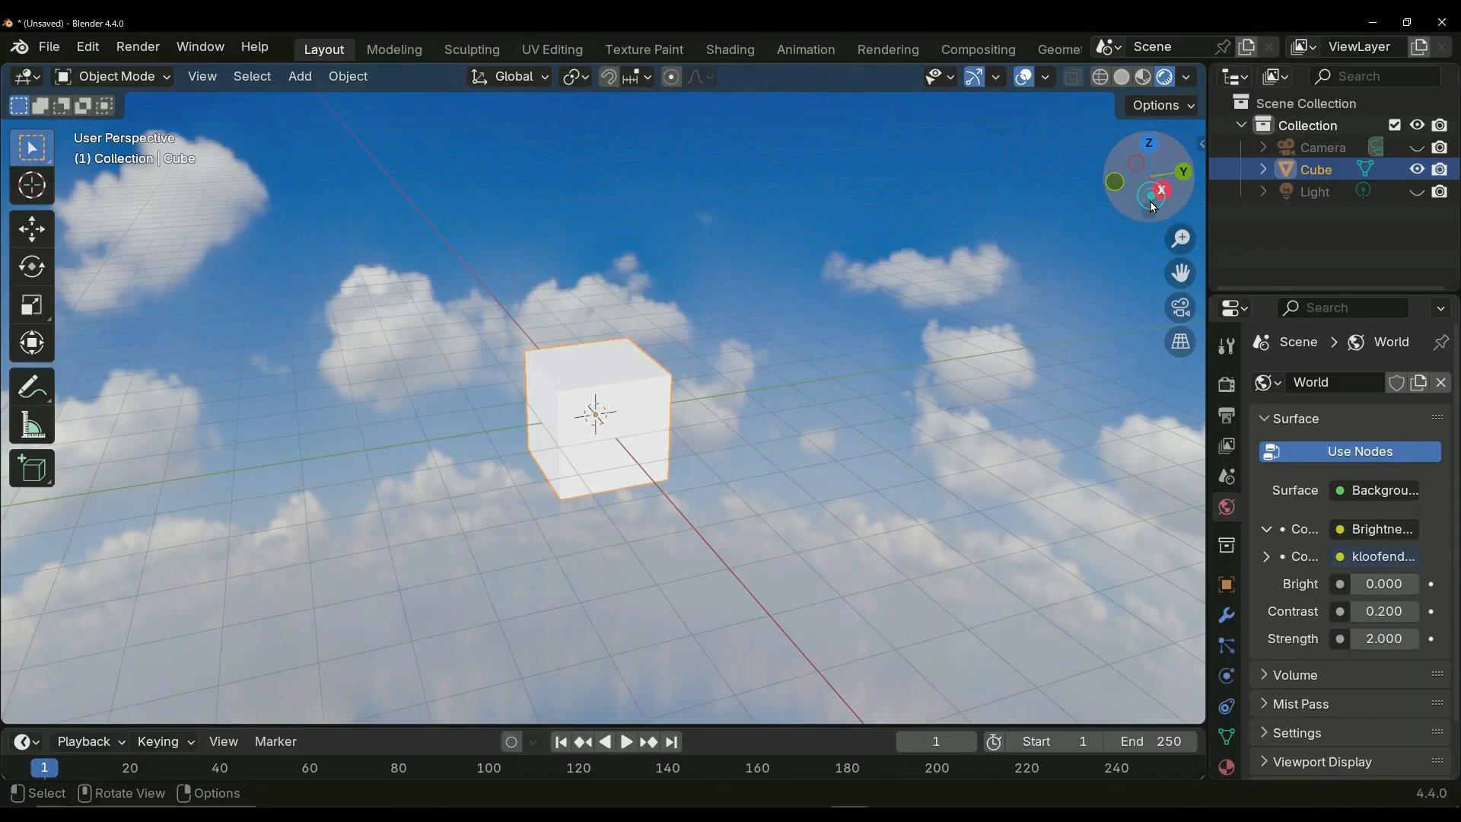
left_click_drag(1149, 201, 1256, 190)
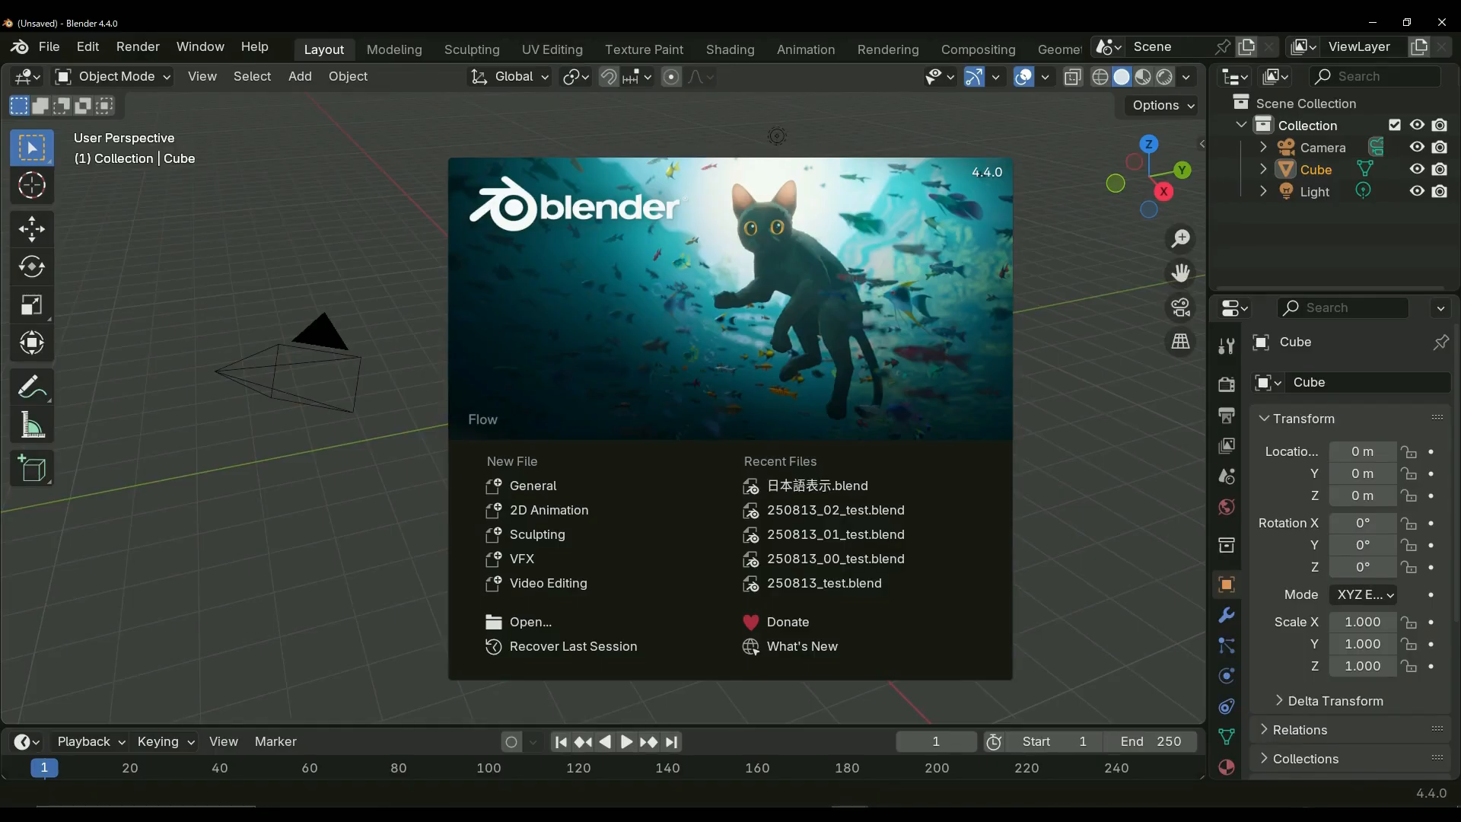
- Dismiss the splash screen and switch the viewport to Rendered shading
left_click(1054, 441)
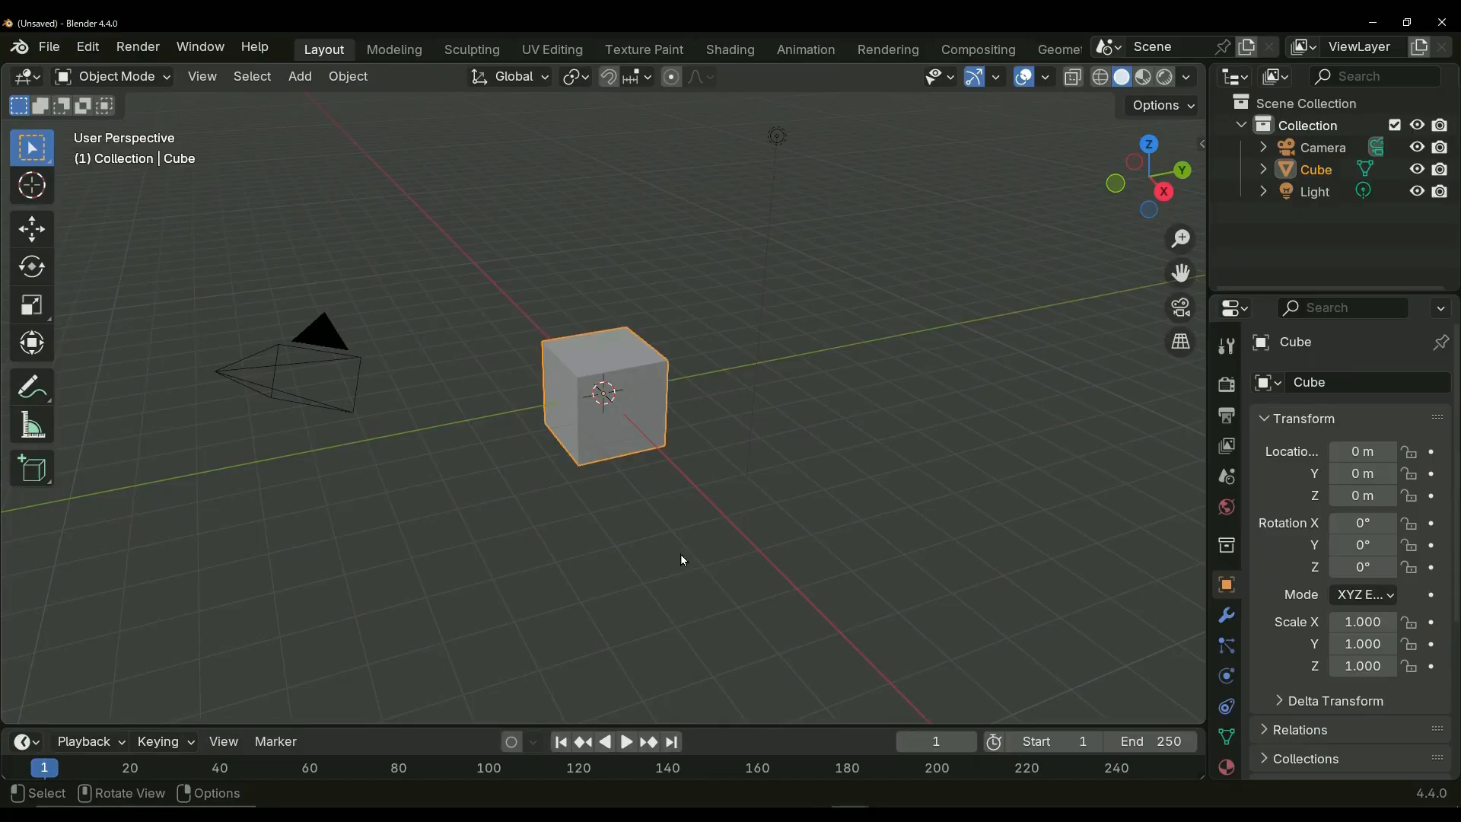
key("z")
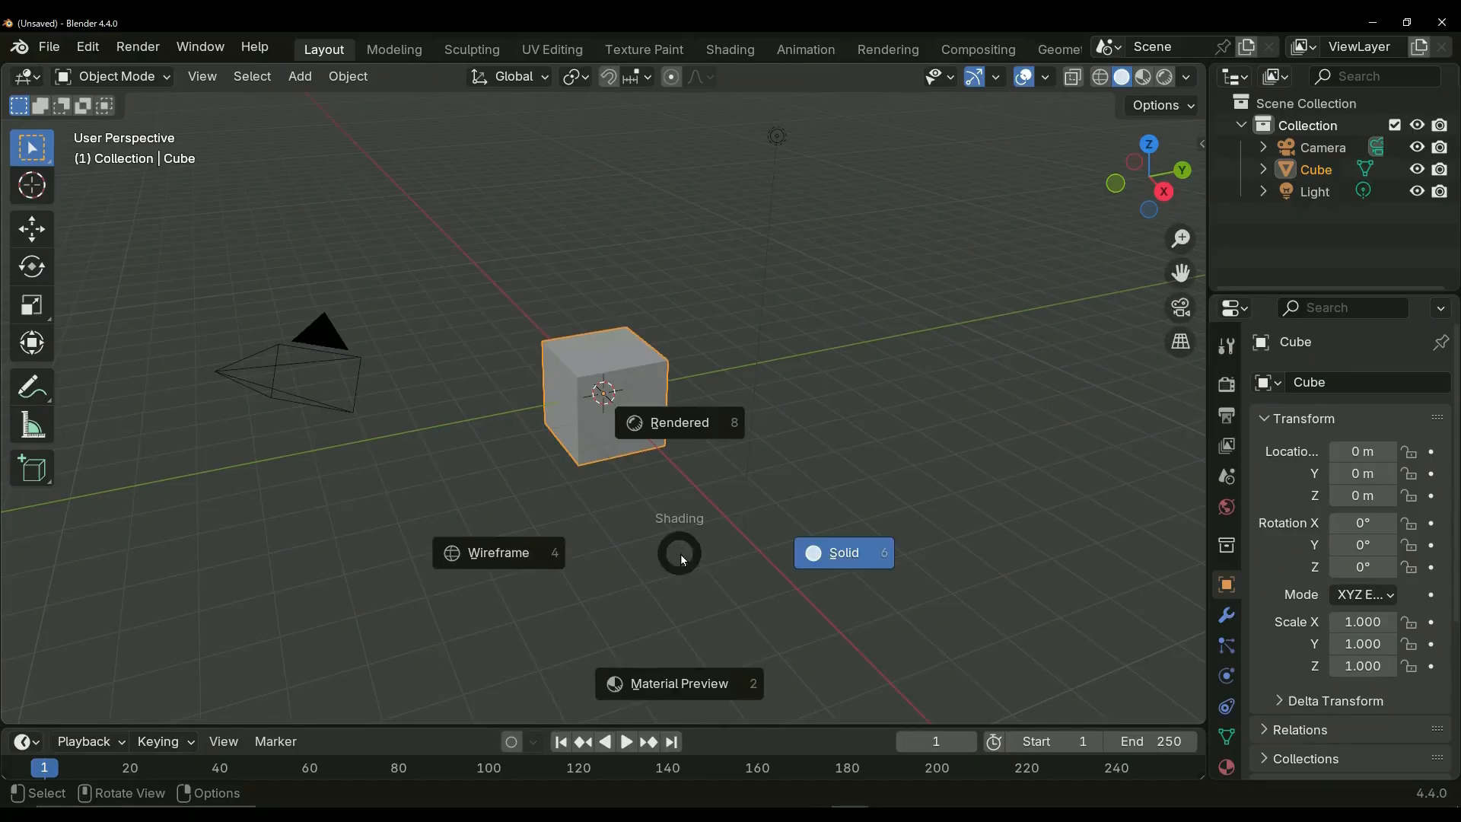
left_click(684, 425)
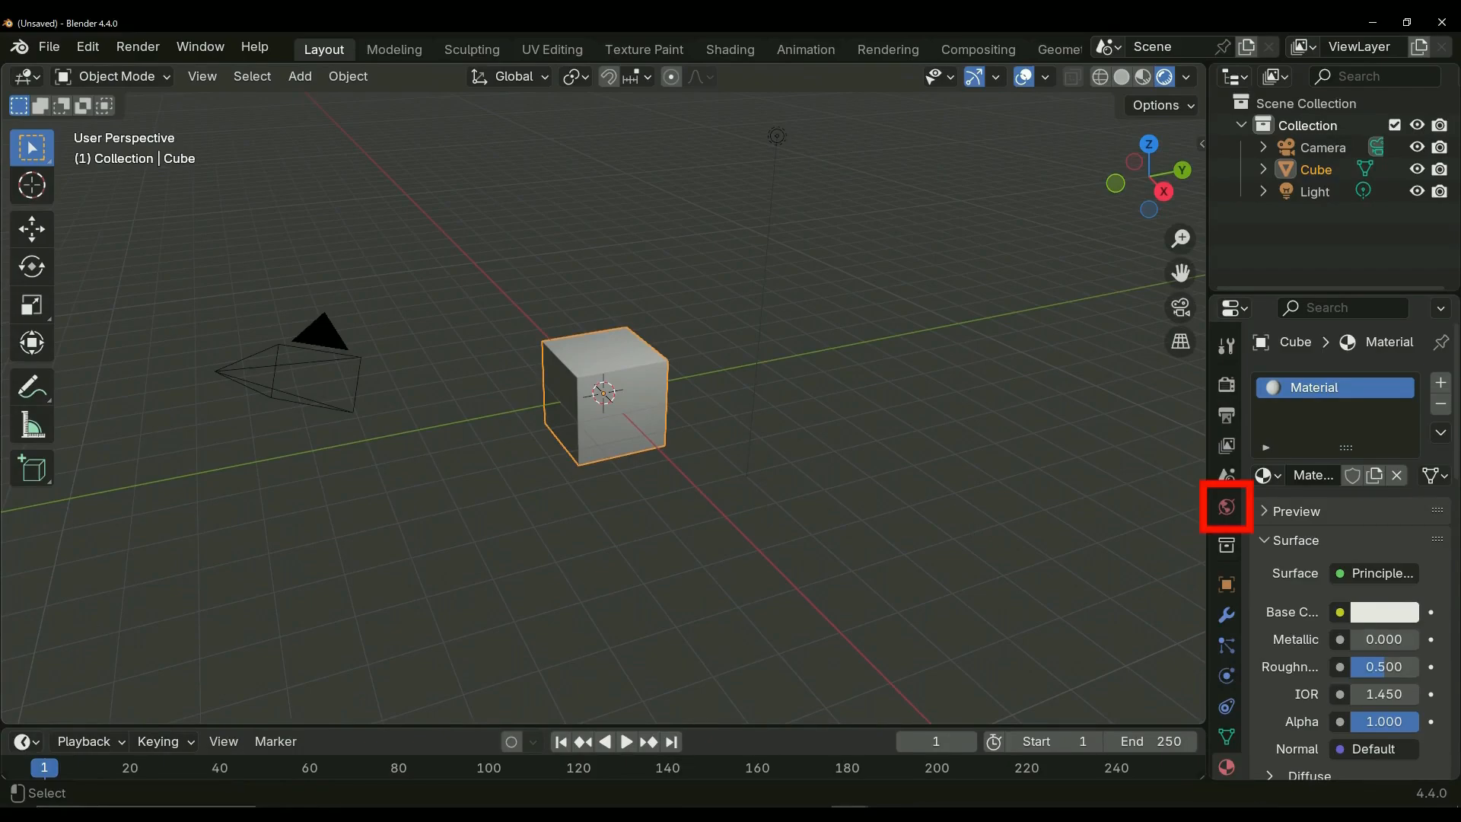
- Assign an Environment Texture to the world background color and load the kloofendal puresky 2k EXR image from the HDRI folder
left_click(1226, 509)
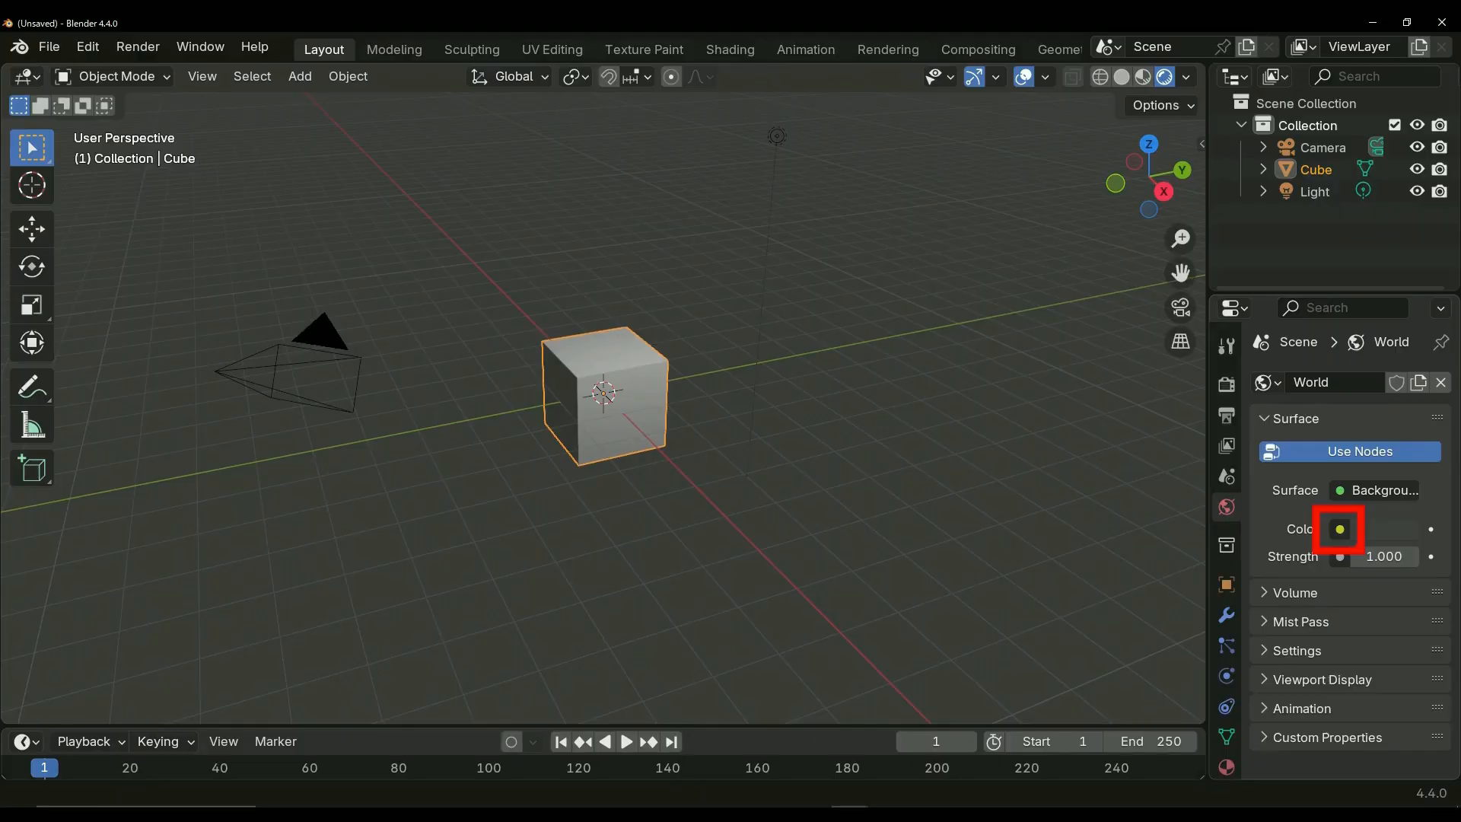
left_click(1341, 530)
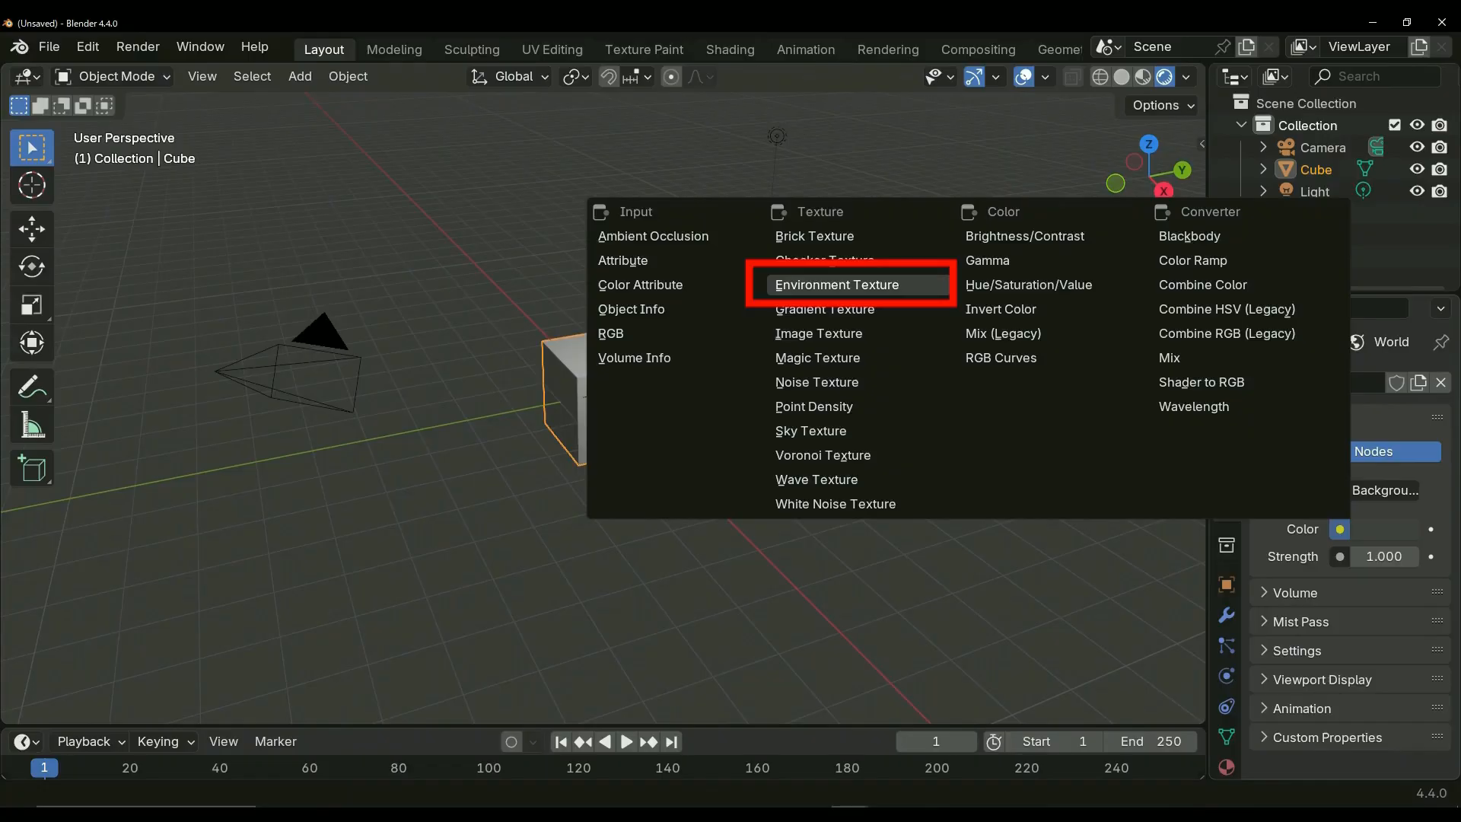
left_click(938, 284)
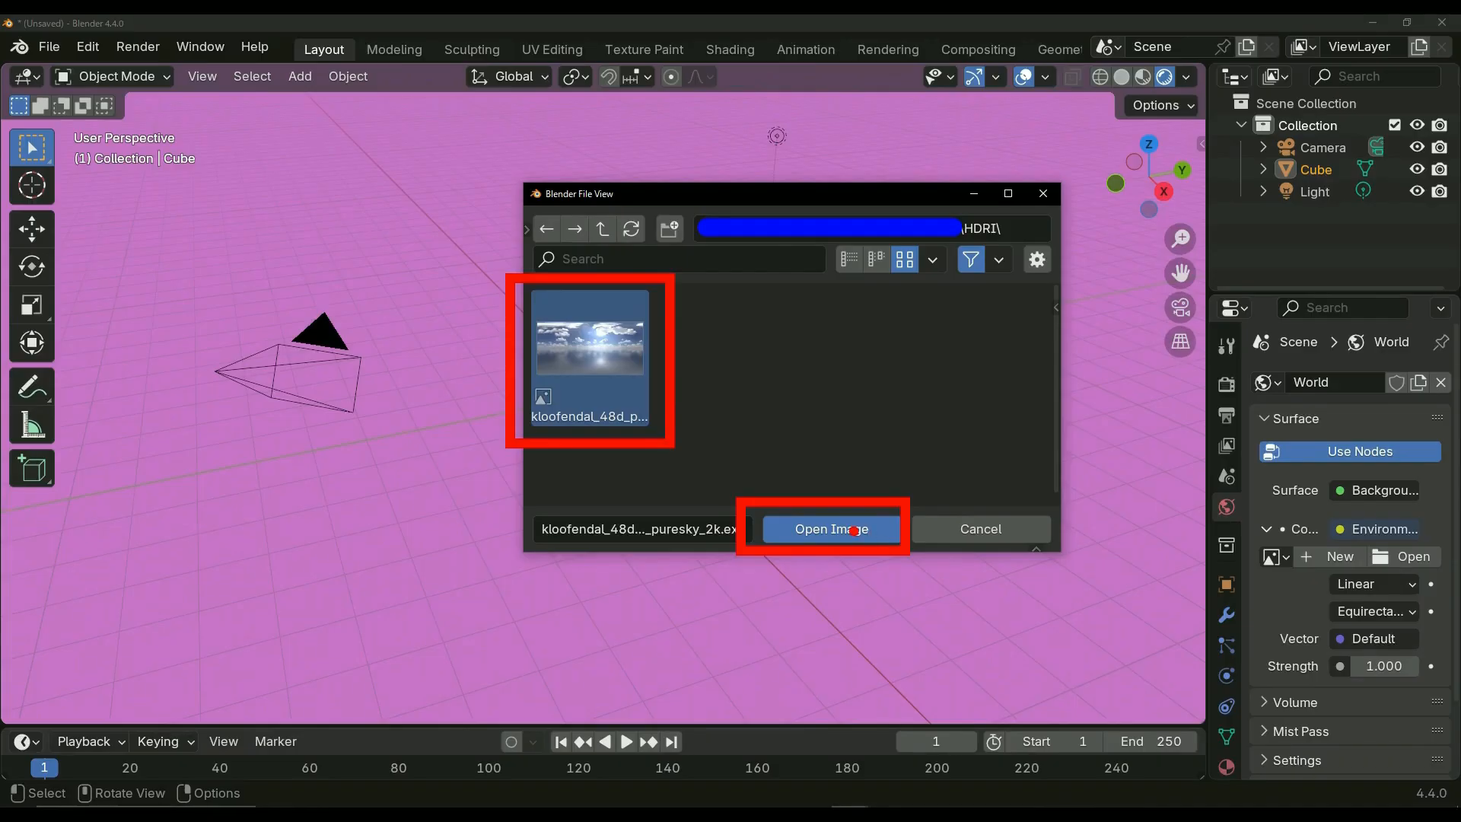
left_click(854, 530)
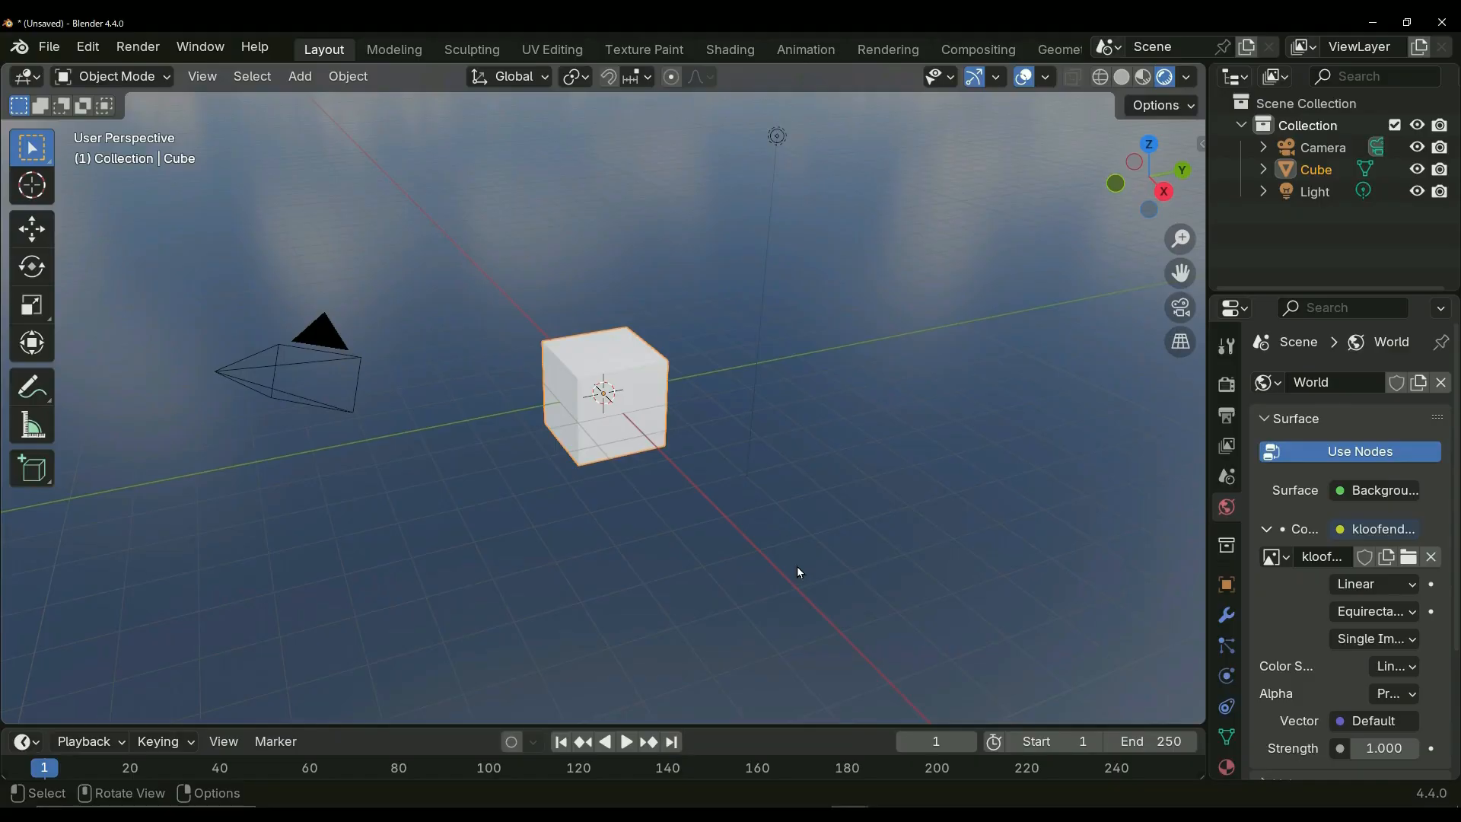
- Go to the Shading workspace and show its viewport in Rendered shading from the camera view
key("KP_0")
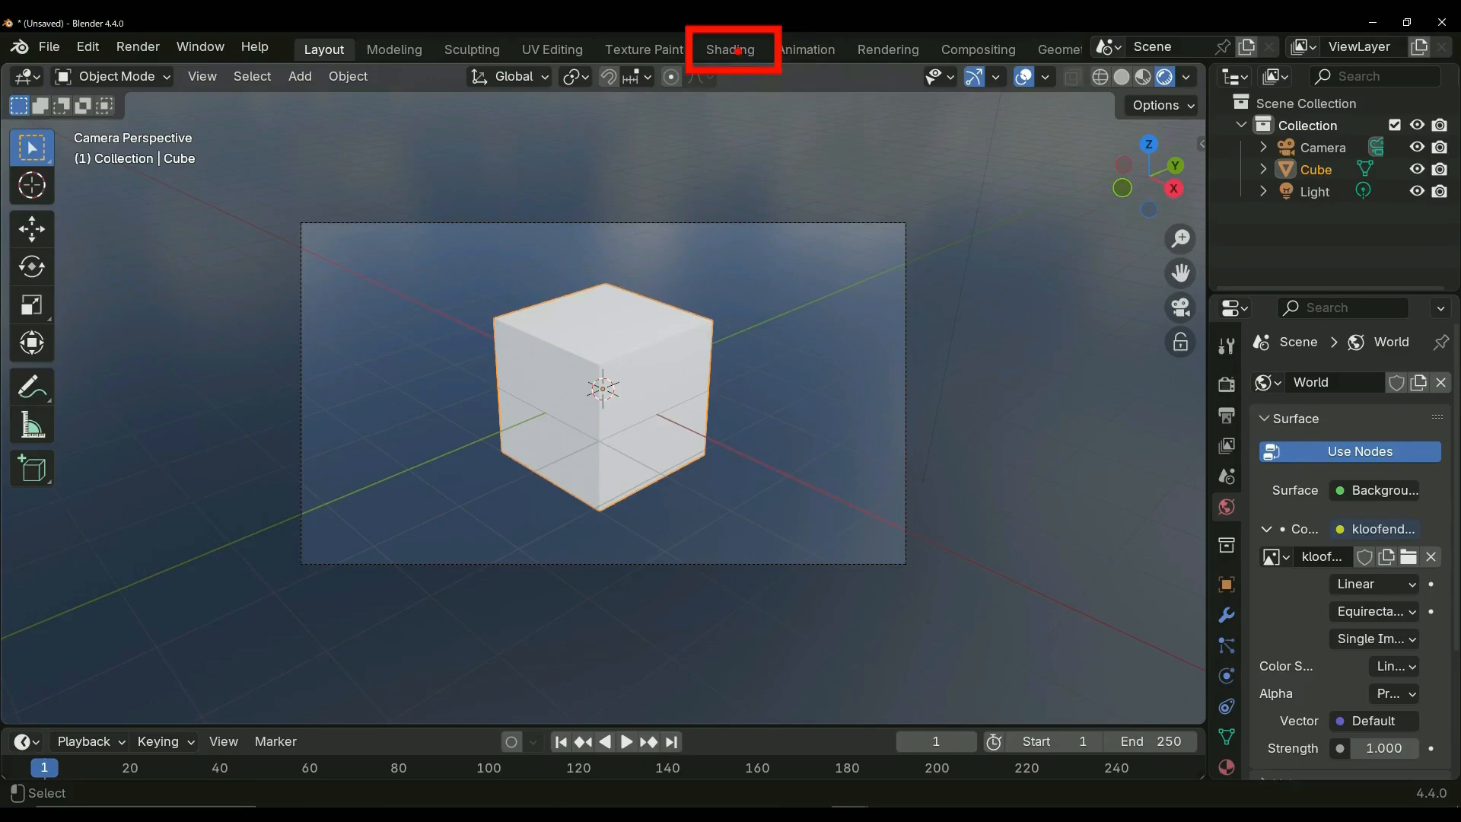
left_click(732, 50)
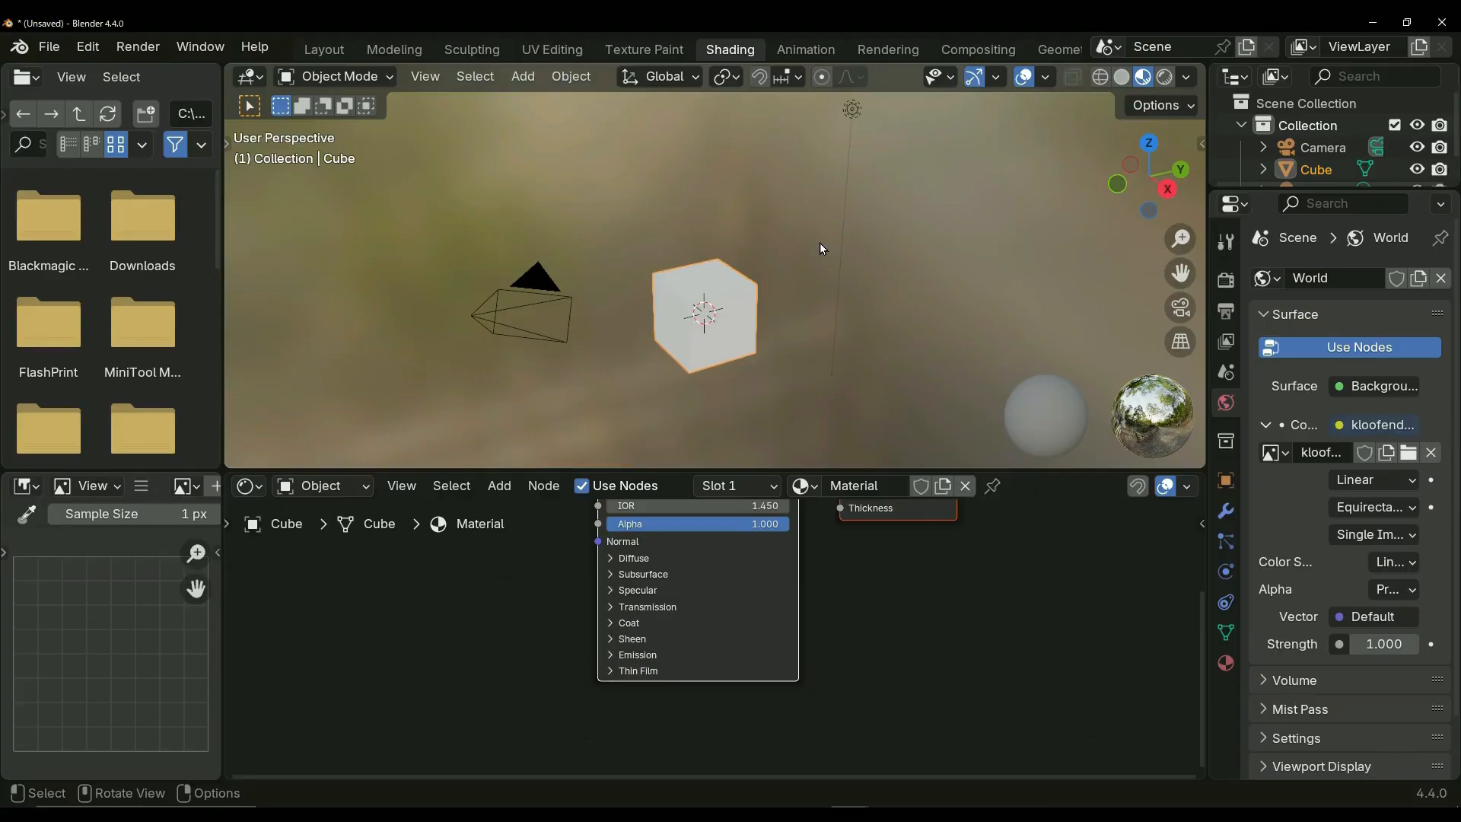
key("z")
left_click(820, 116)
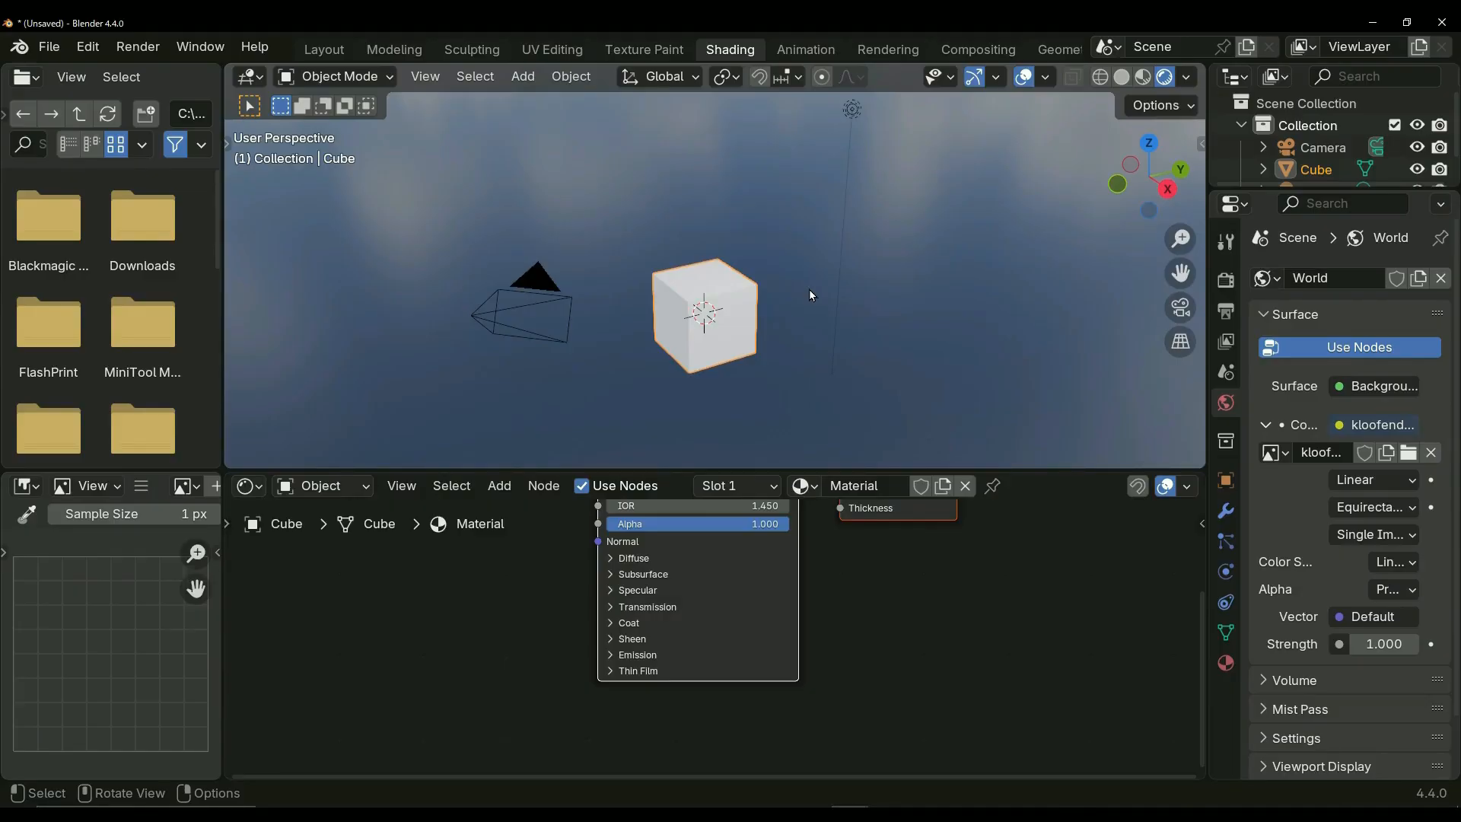
key("KP_0")
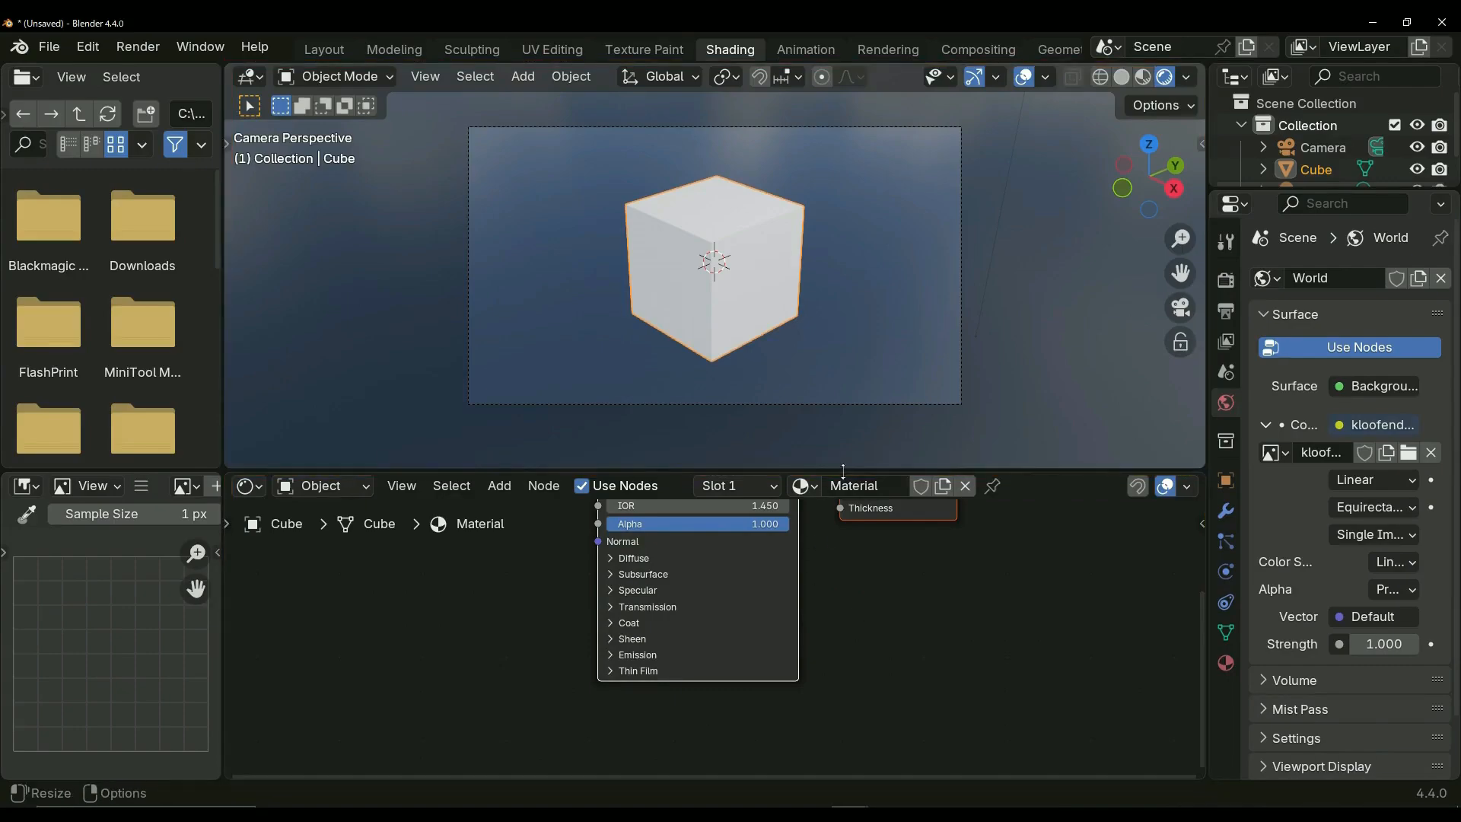
- Enlarge the shader node editor and switch it from Object to World shader nodes
left_click_drag(843, 470, 869, 357)
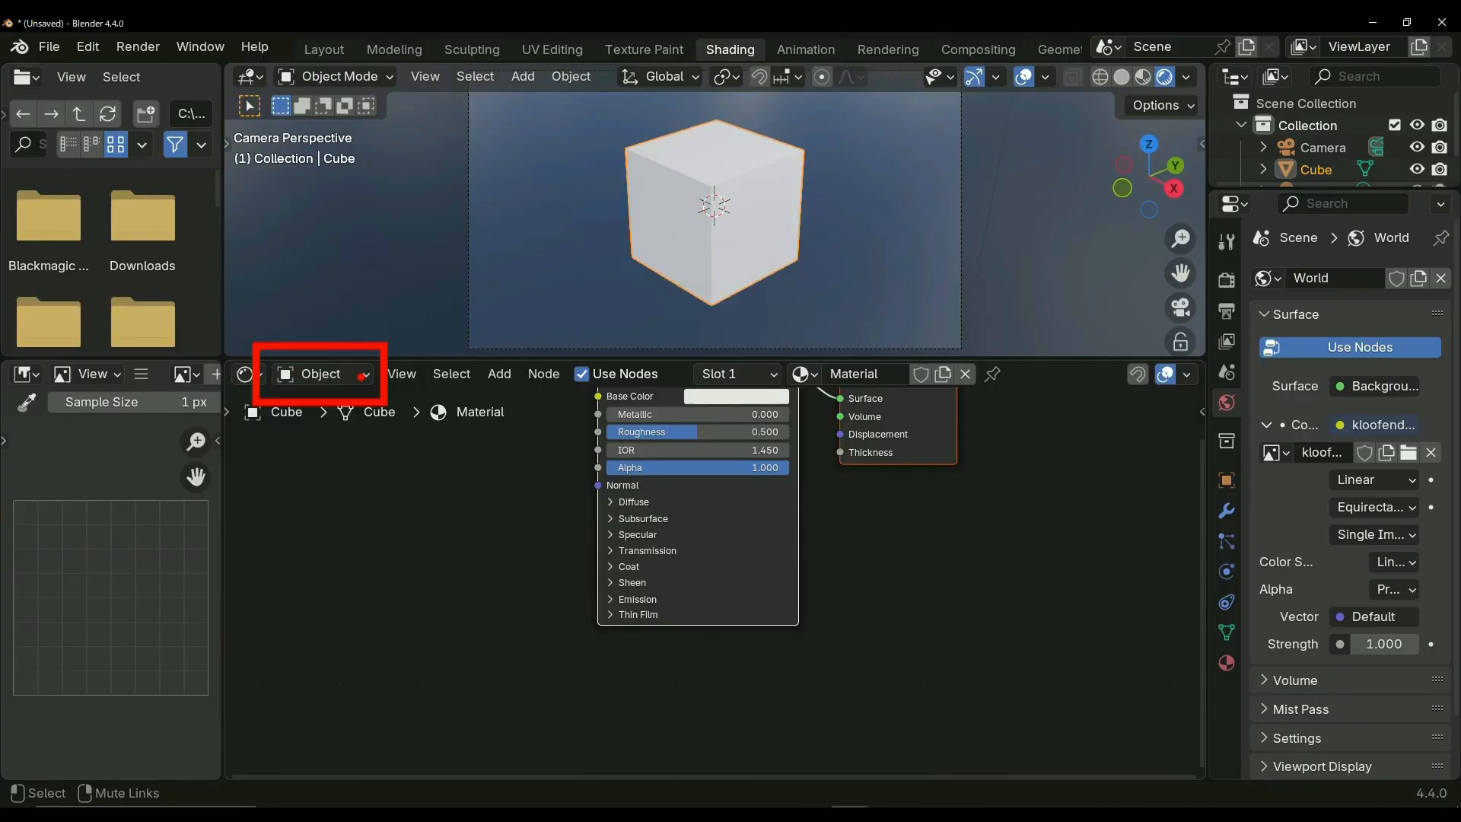
left_click(359, 374)
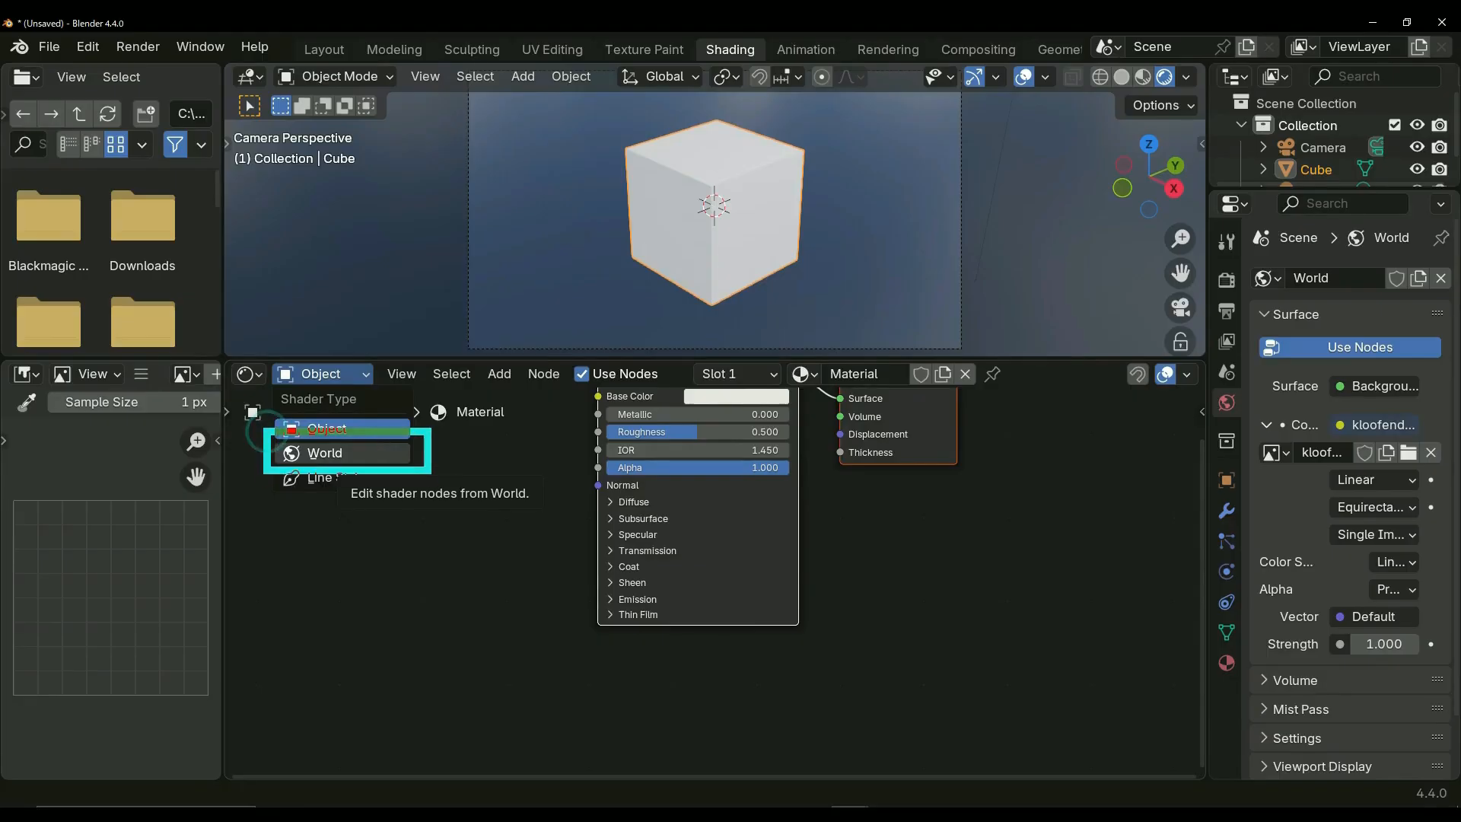
left_click(387, 454)
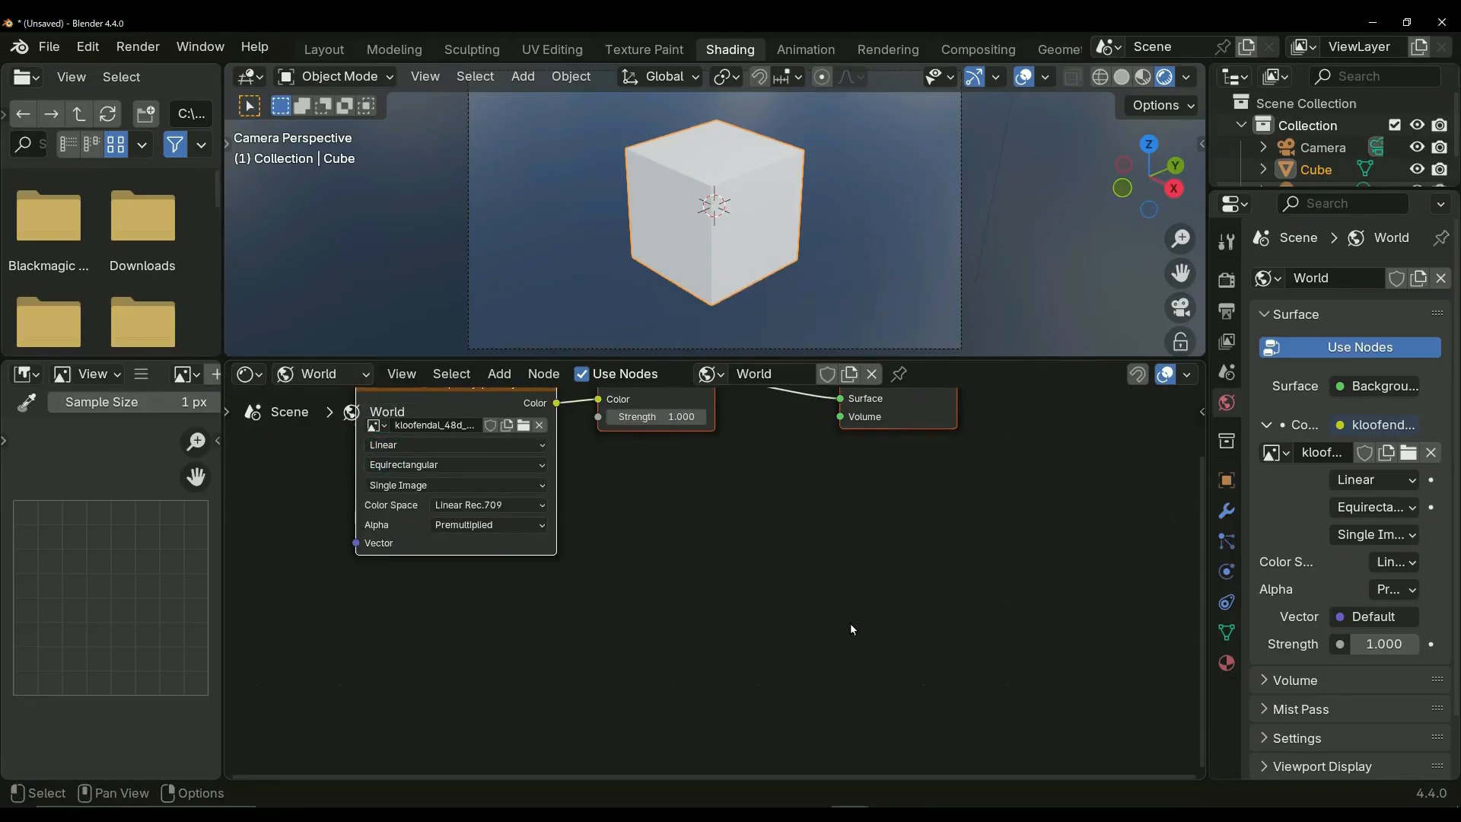
- Space out the world nodes and insert a Brightness/Contrast node between the environment texture and the Background node
key("g")
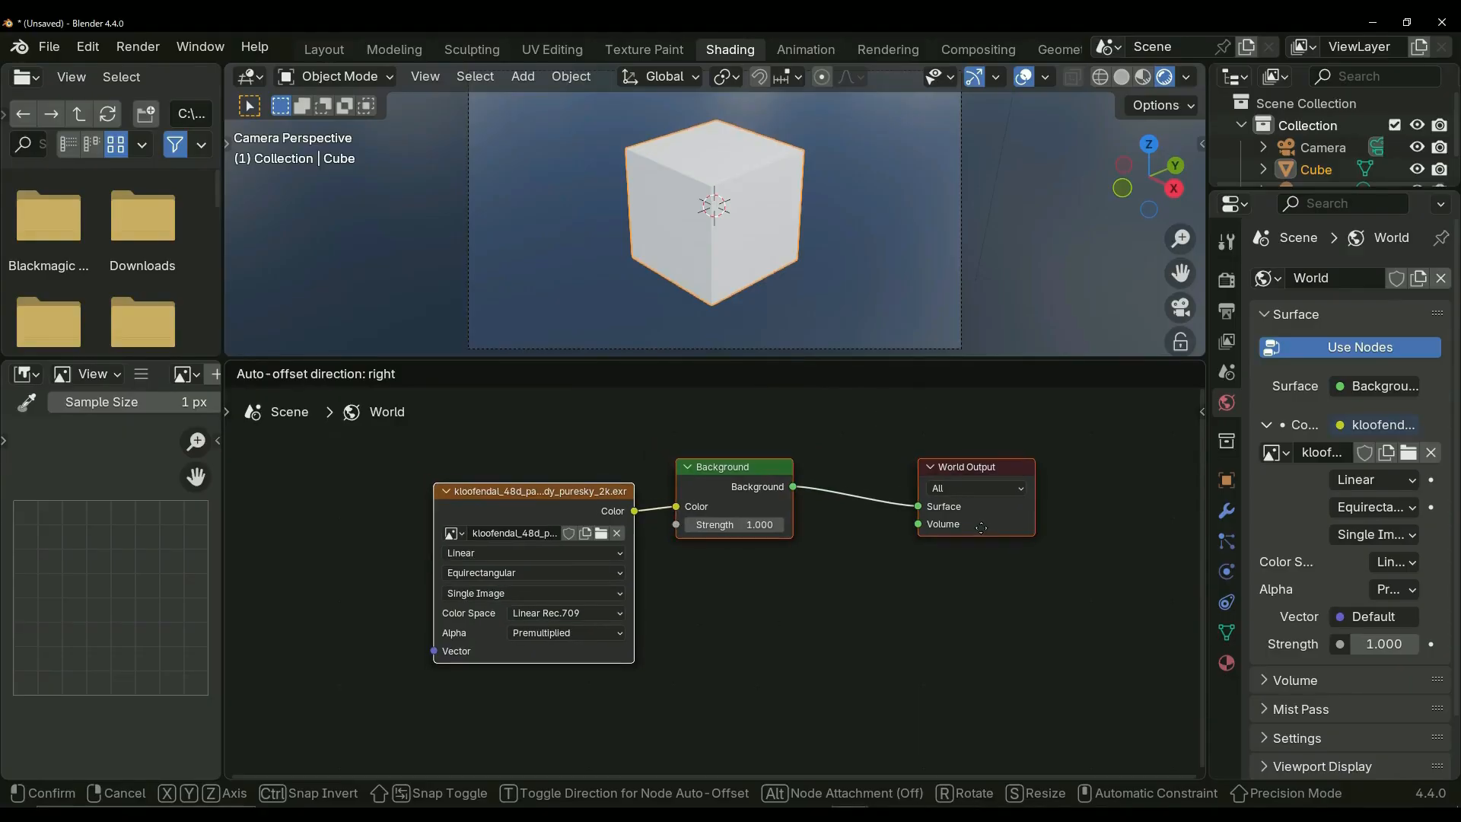
left_click(960, 666)
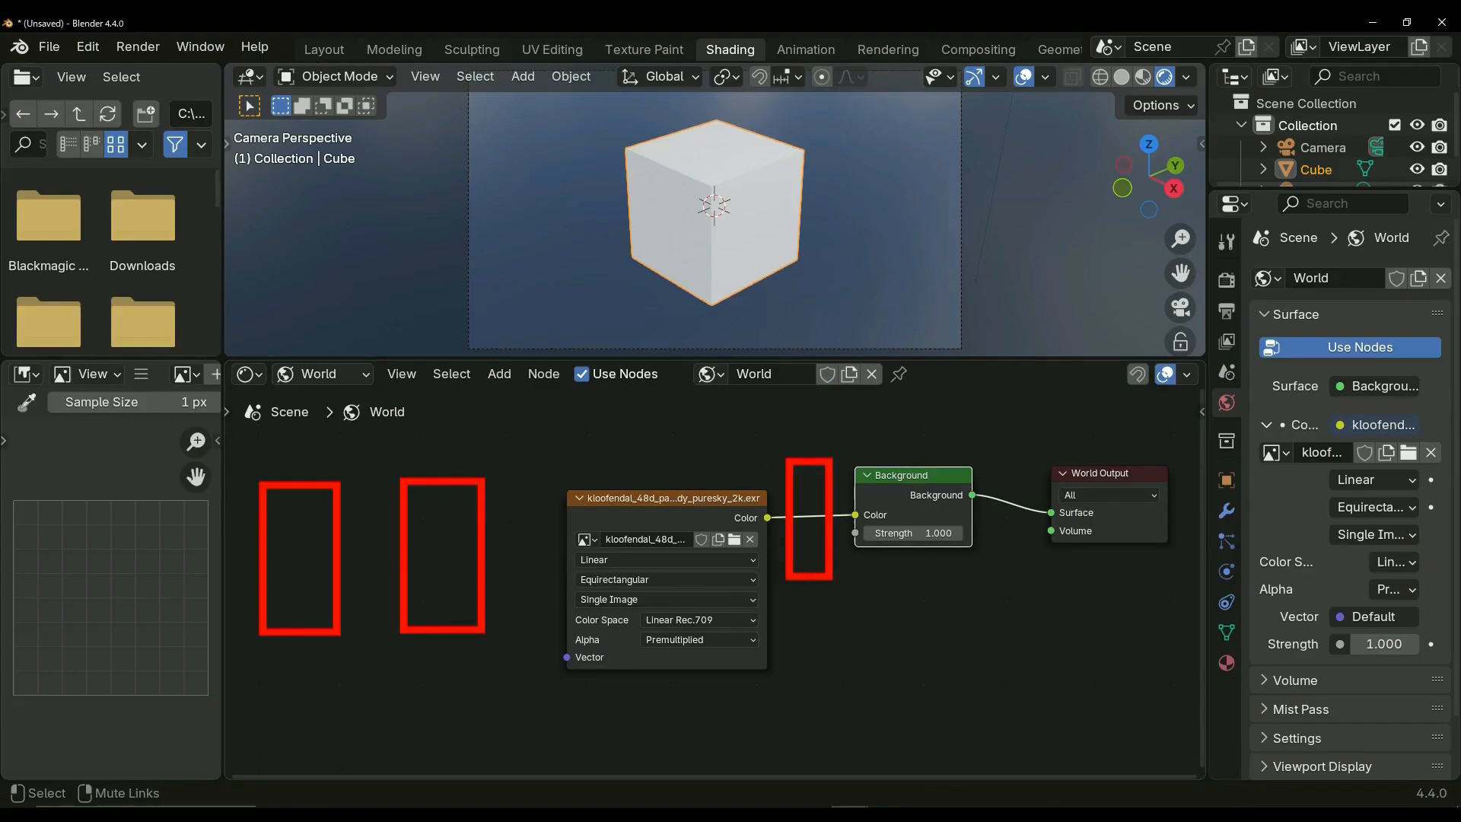
key("shift+a")
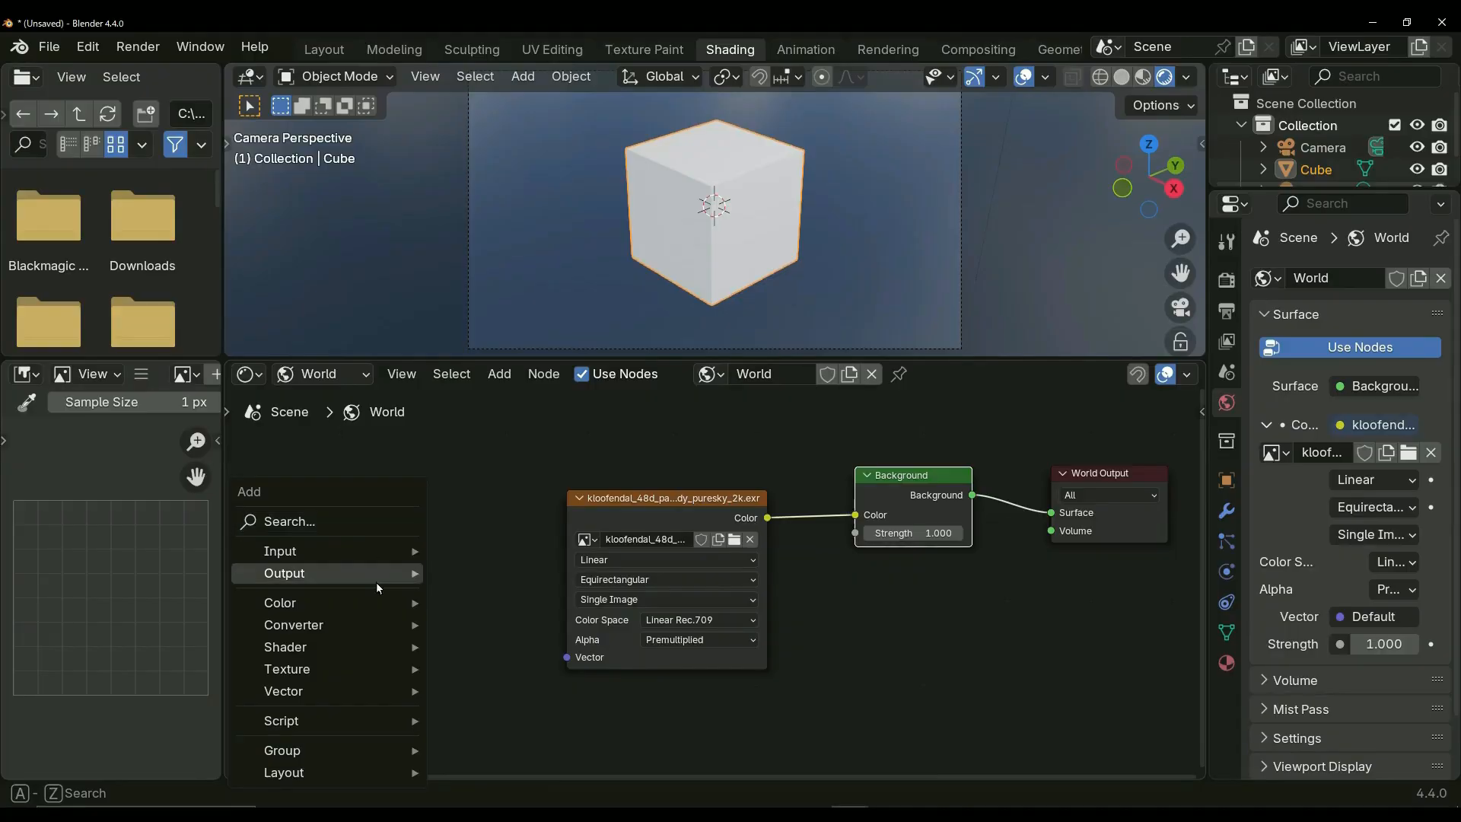
mouse_move(373, 603)
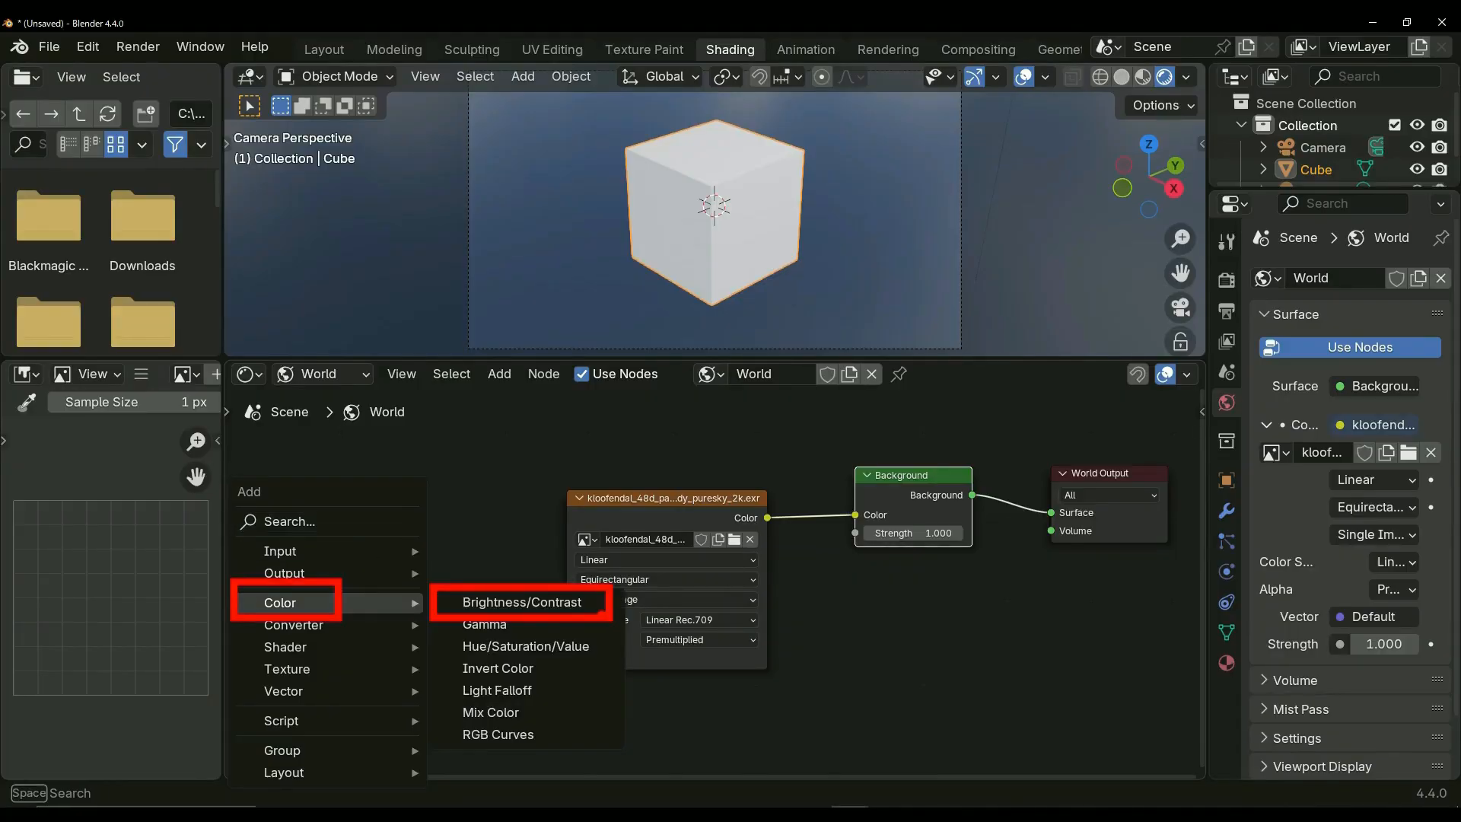
left_click(593, 606)
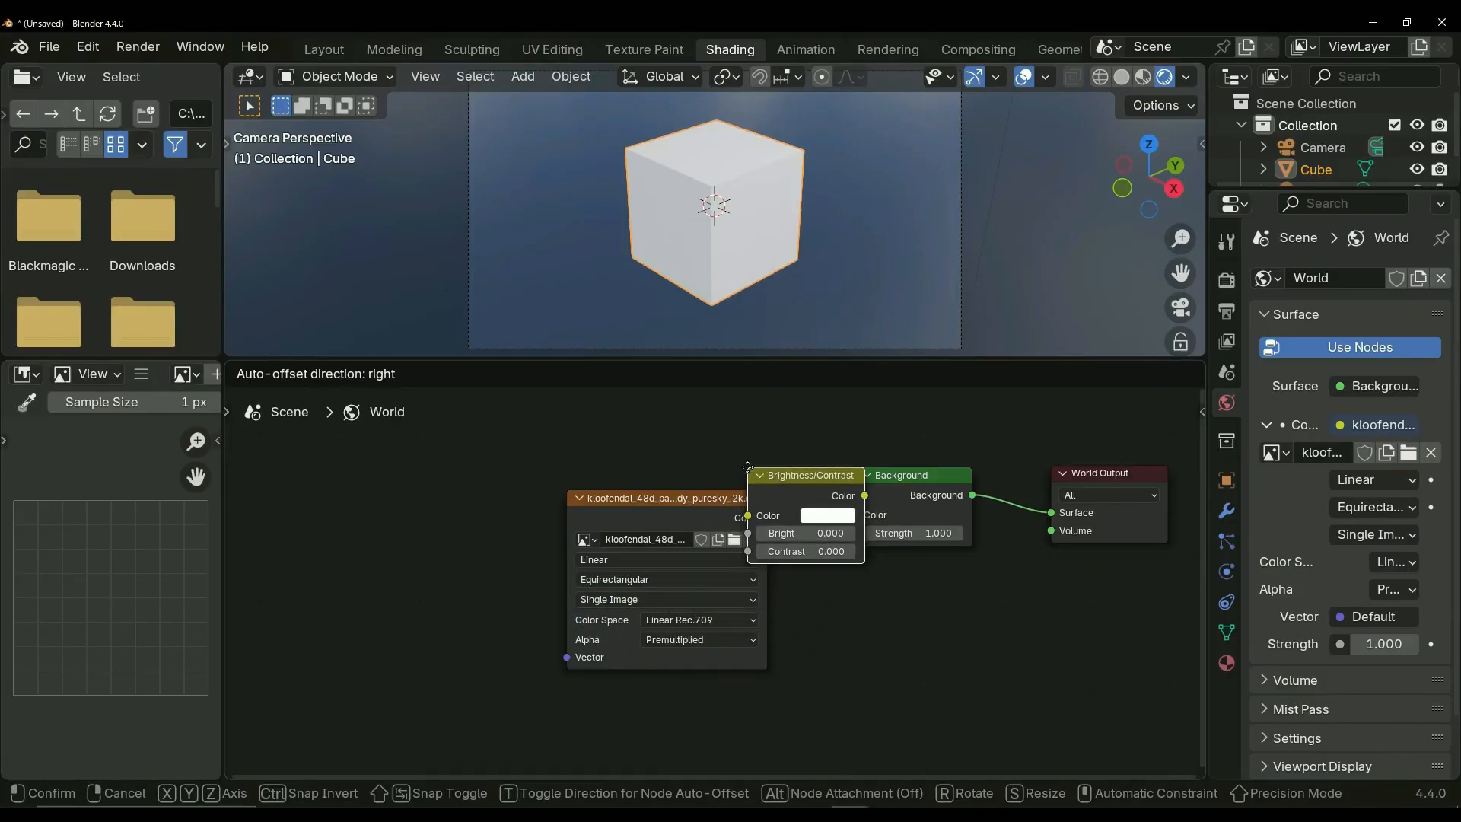
left_click(748, 468)
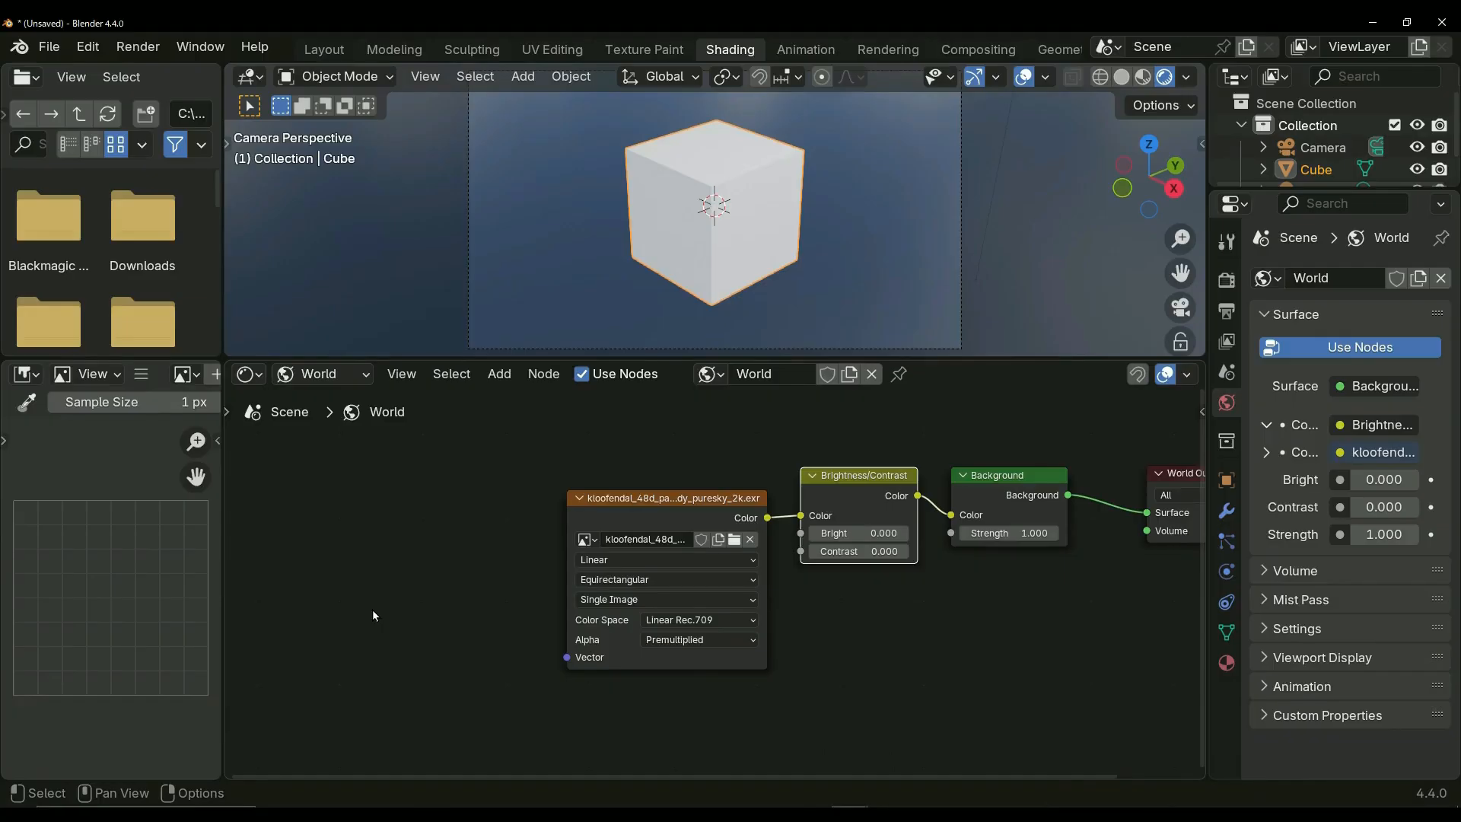
- Add a Mapping node in front of the environment texture node
key("shift+a")
mouse_move(323, 652)
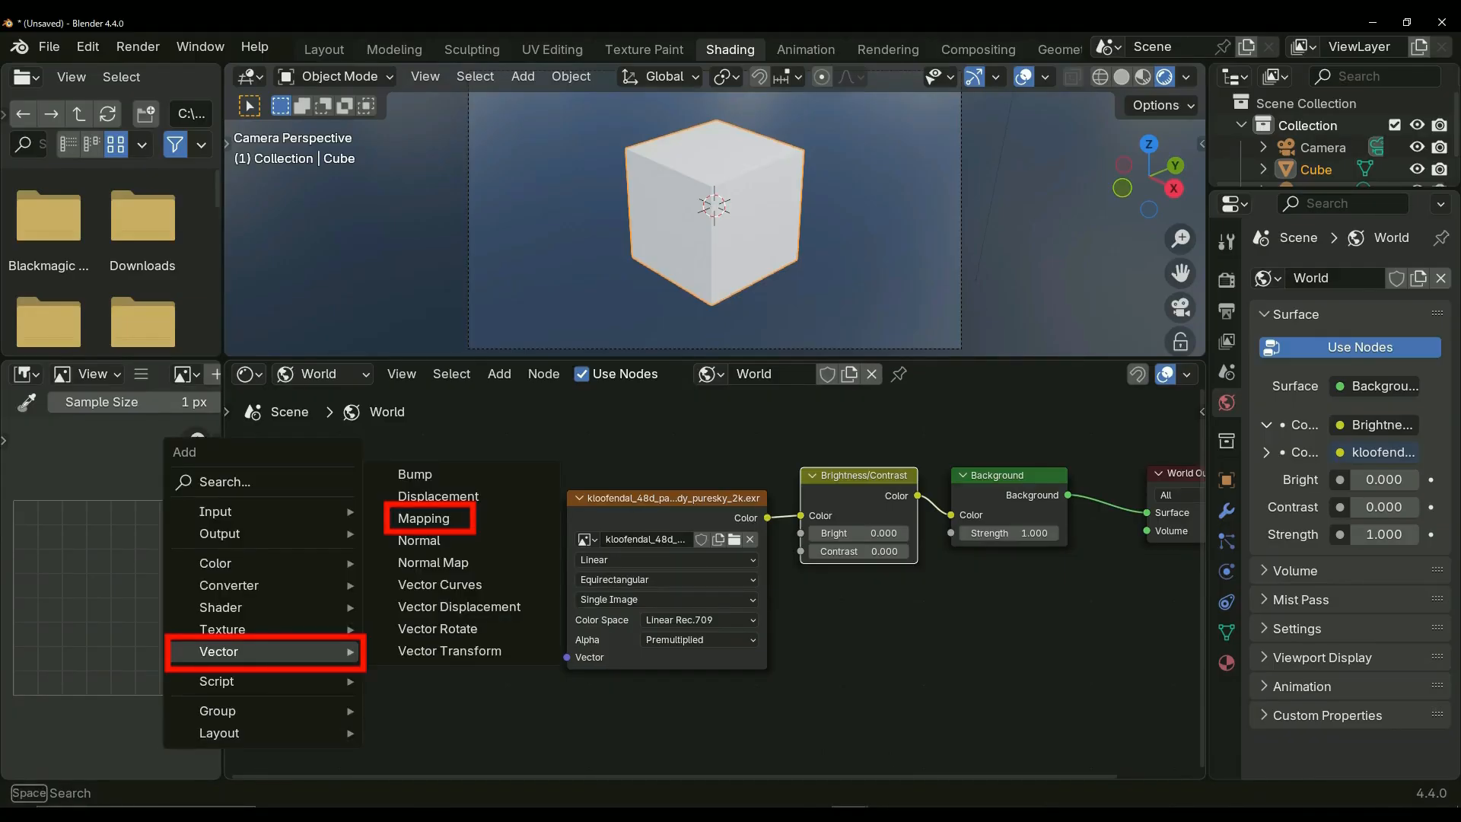
left_click(465, 518)
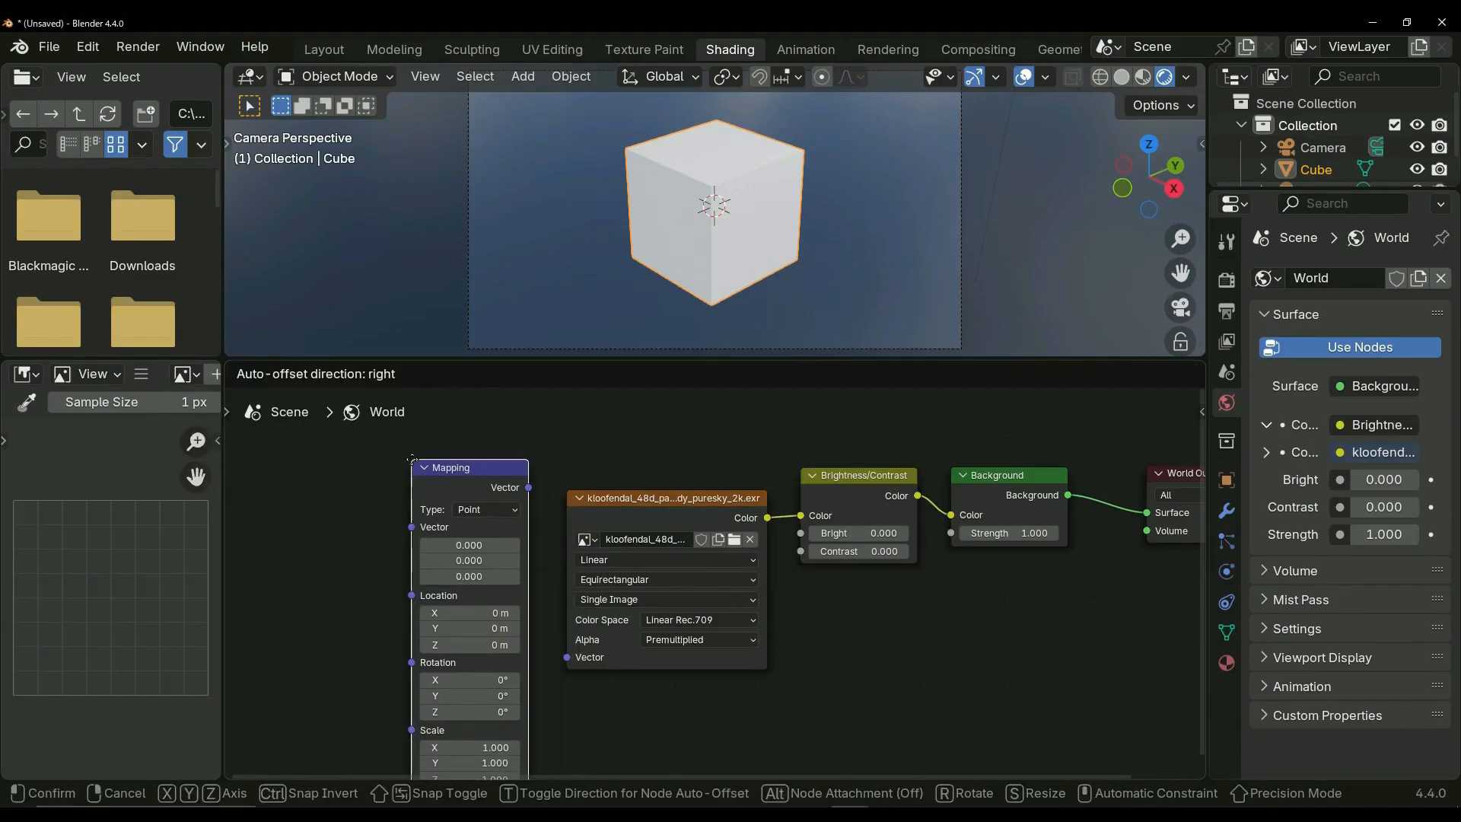
left_click(411, 460)
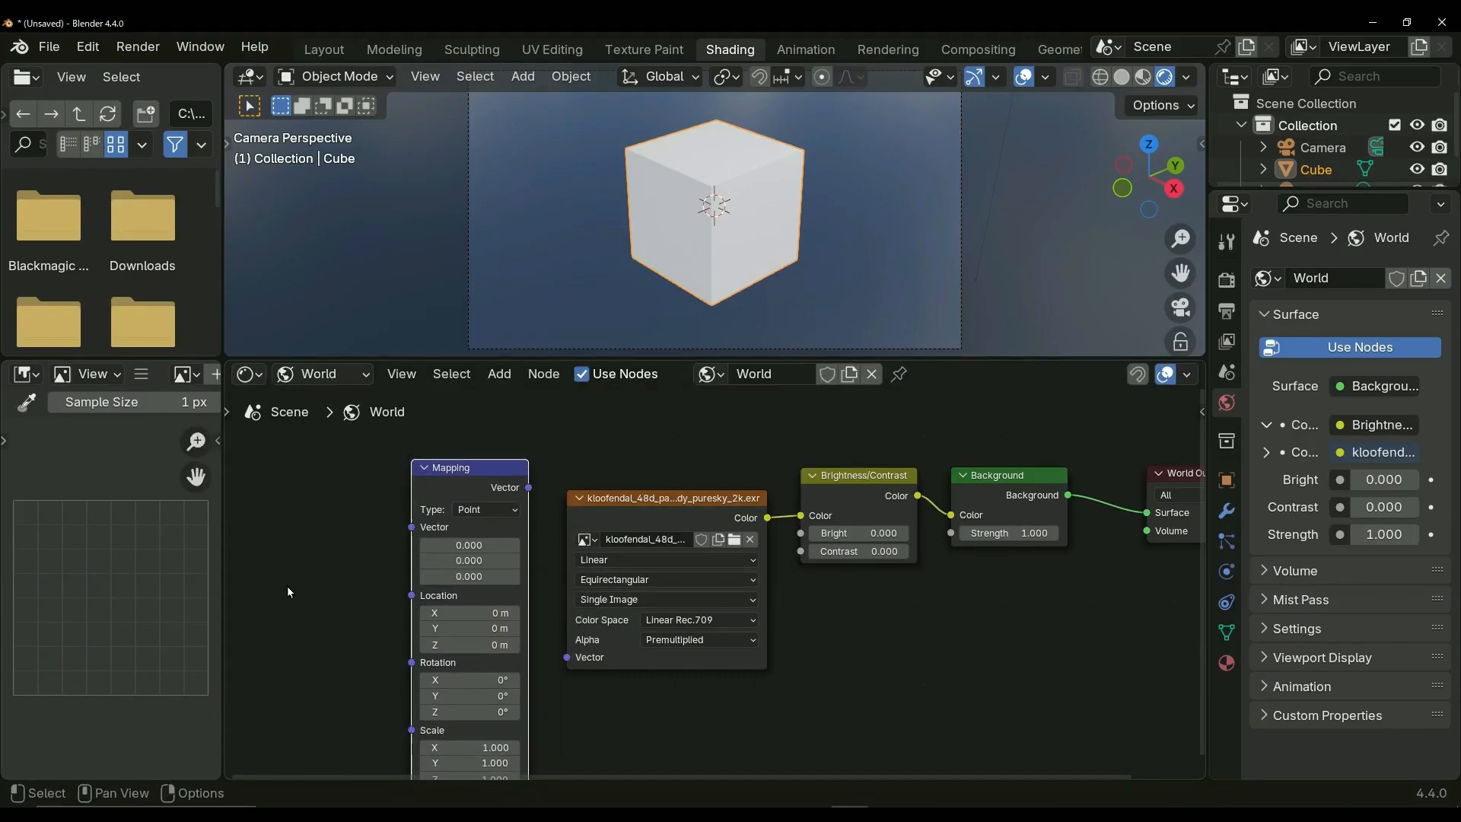
- Add a Texture Coordinate node in front of the Mapping node and fit the whole node chain in view
key("shift+a")
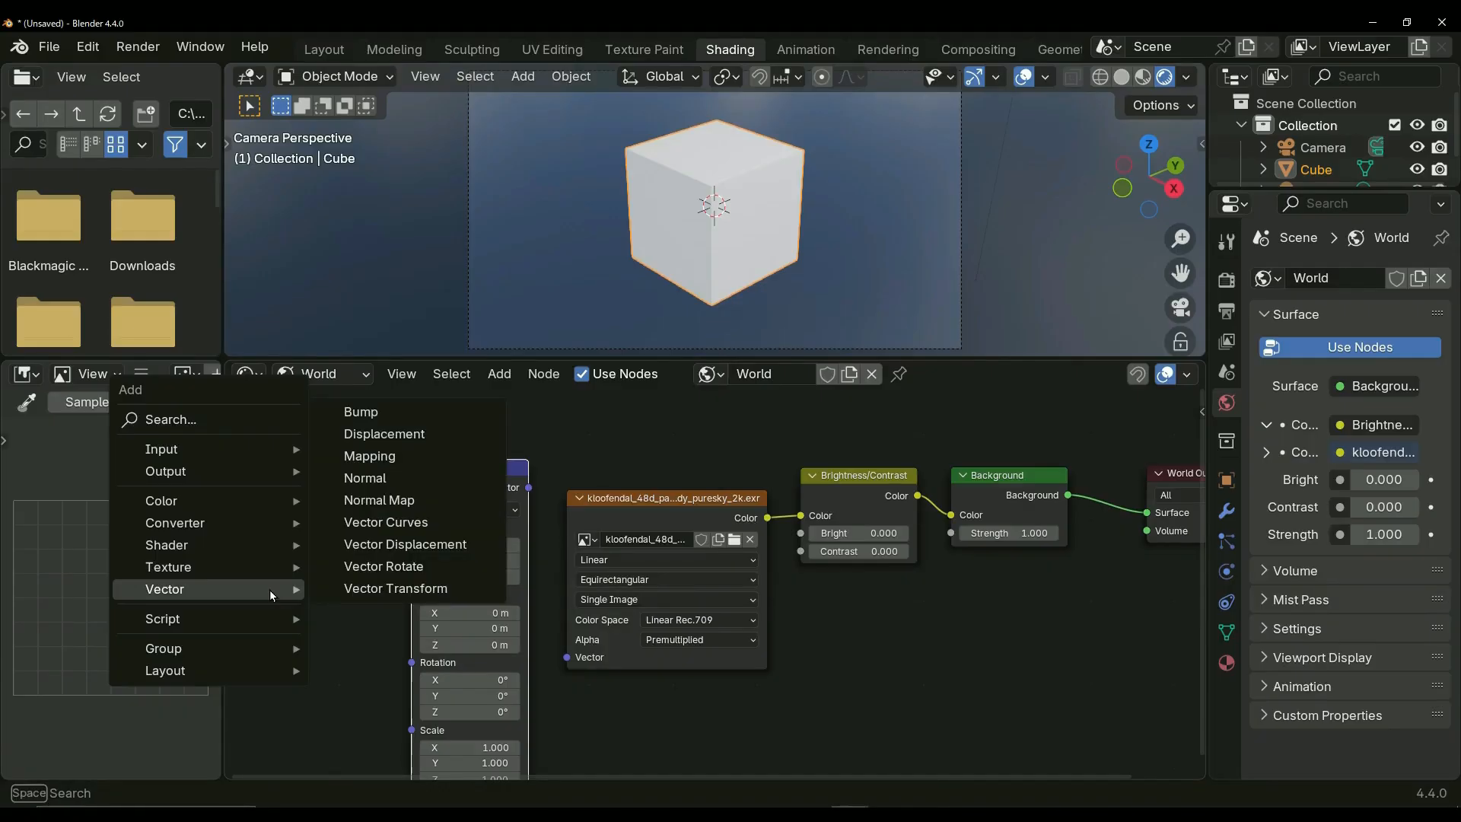
mouse_move(161, 449)
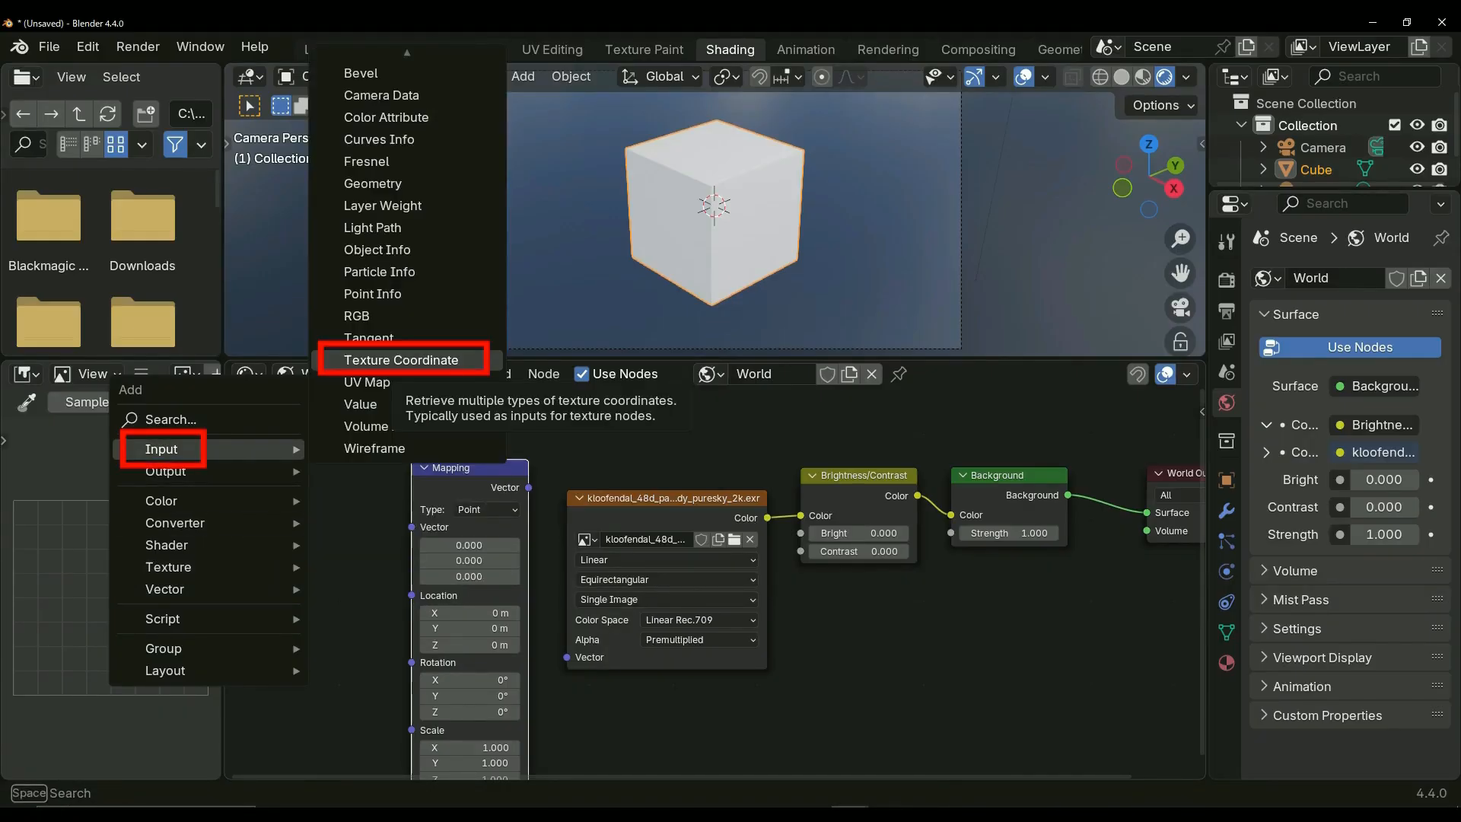
left_click(417, 360)
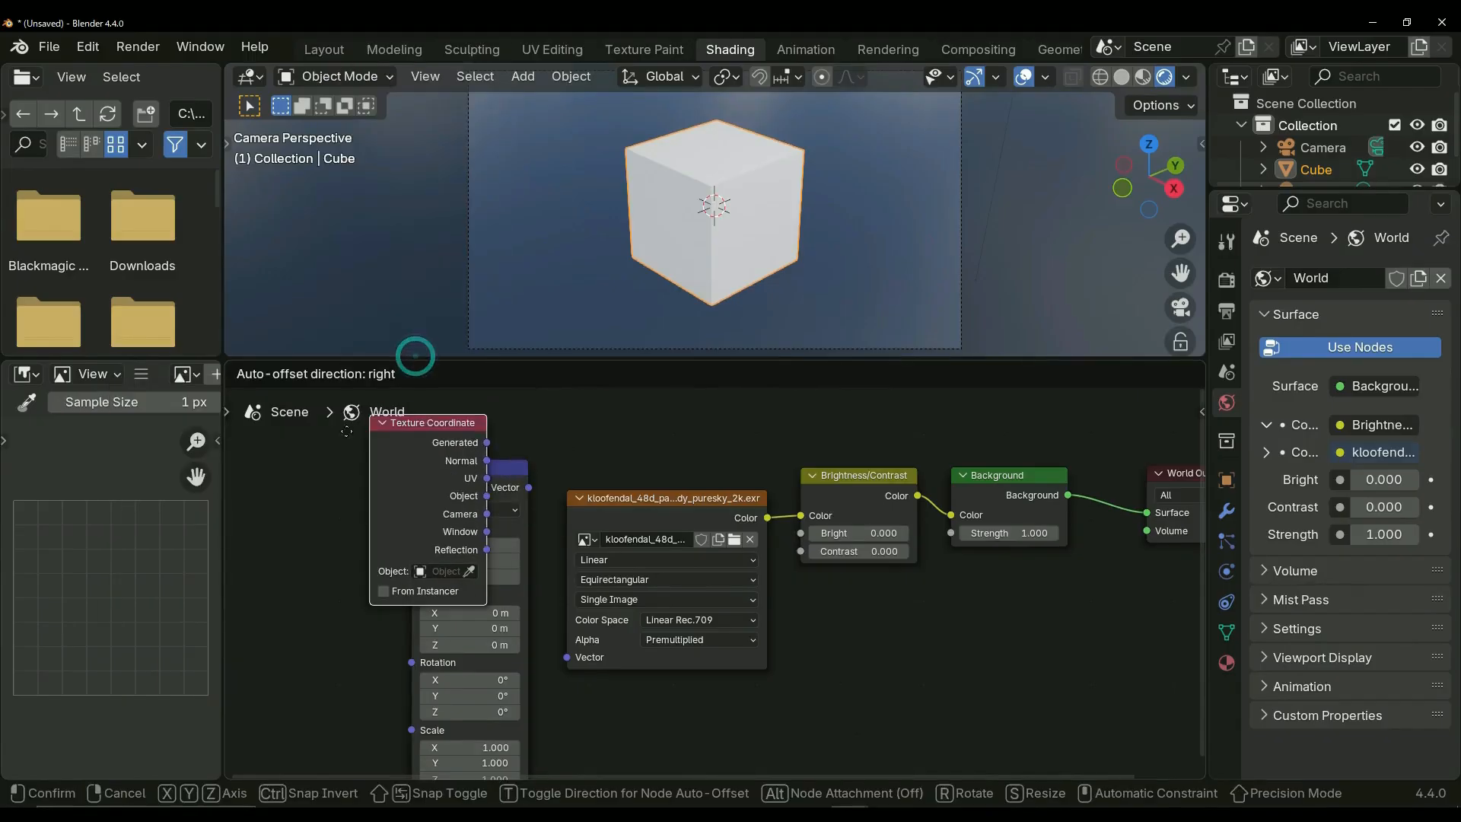
left_click(457, 460)
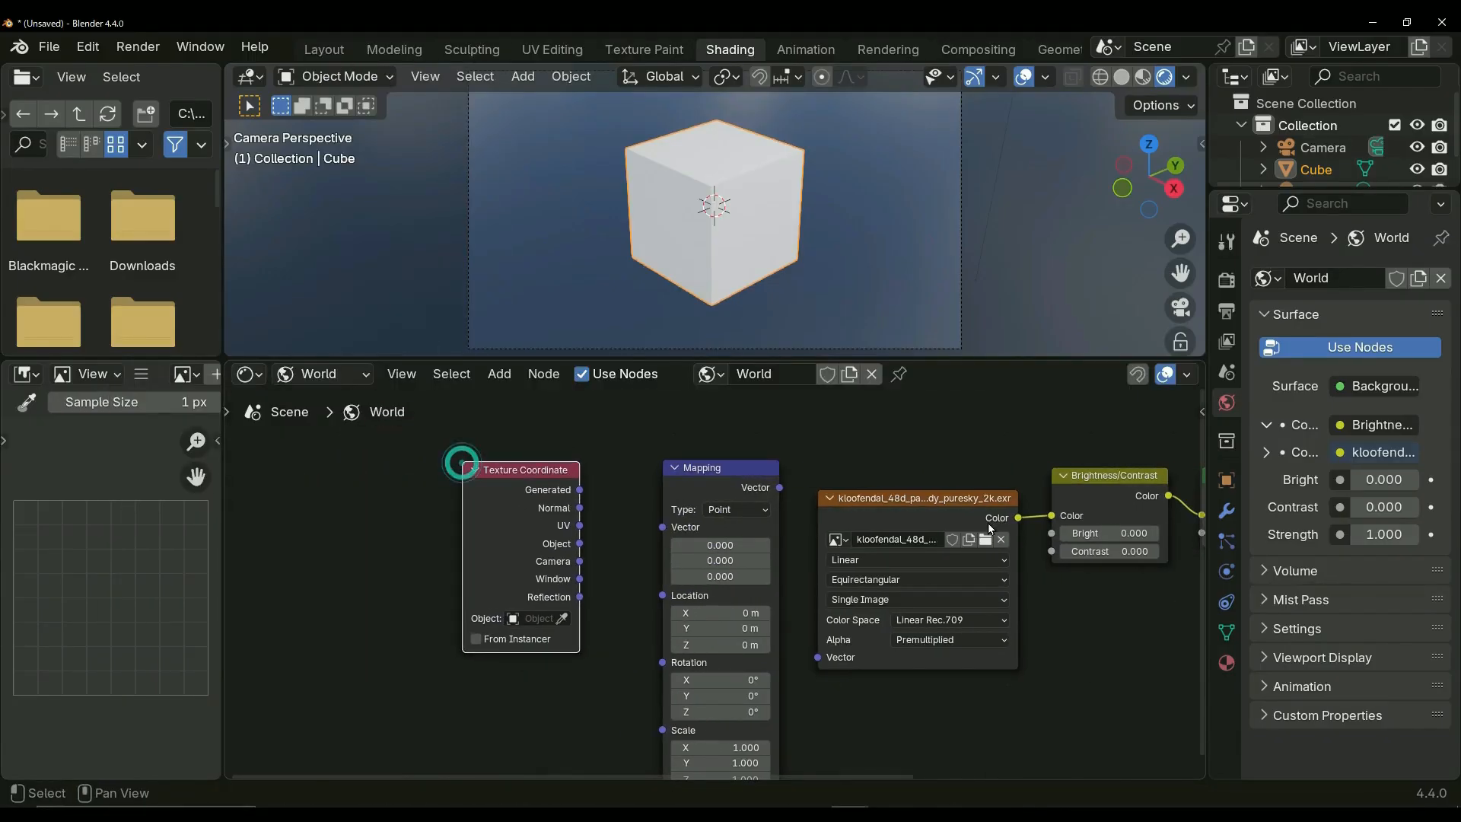
middle_click_drag(989, 498, 805, 532)
scroll(906, 587, "down", 3)
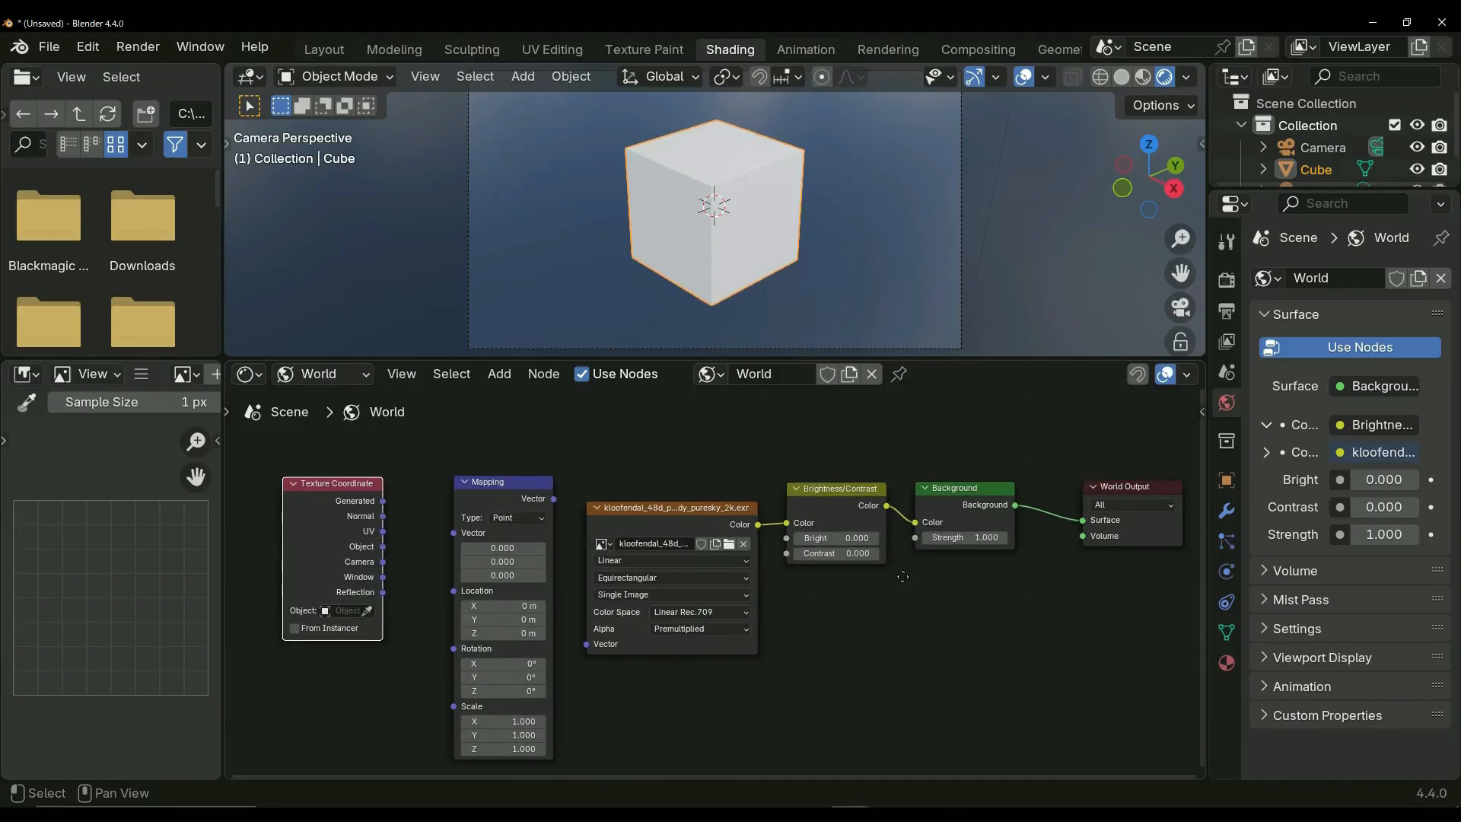
mouse_move(901, 581)
middle_mouse_down()
mouse_move(799, 558)
mouse_move(895, 573)
middle_mouse_up()
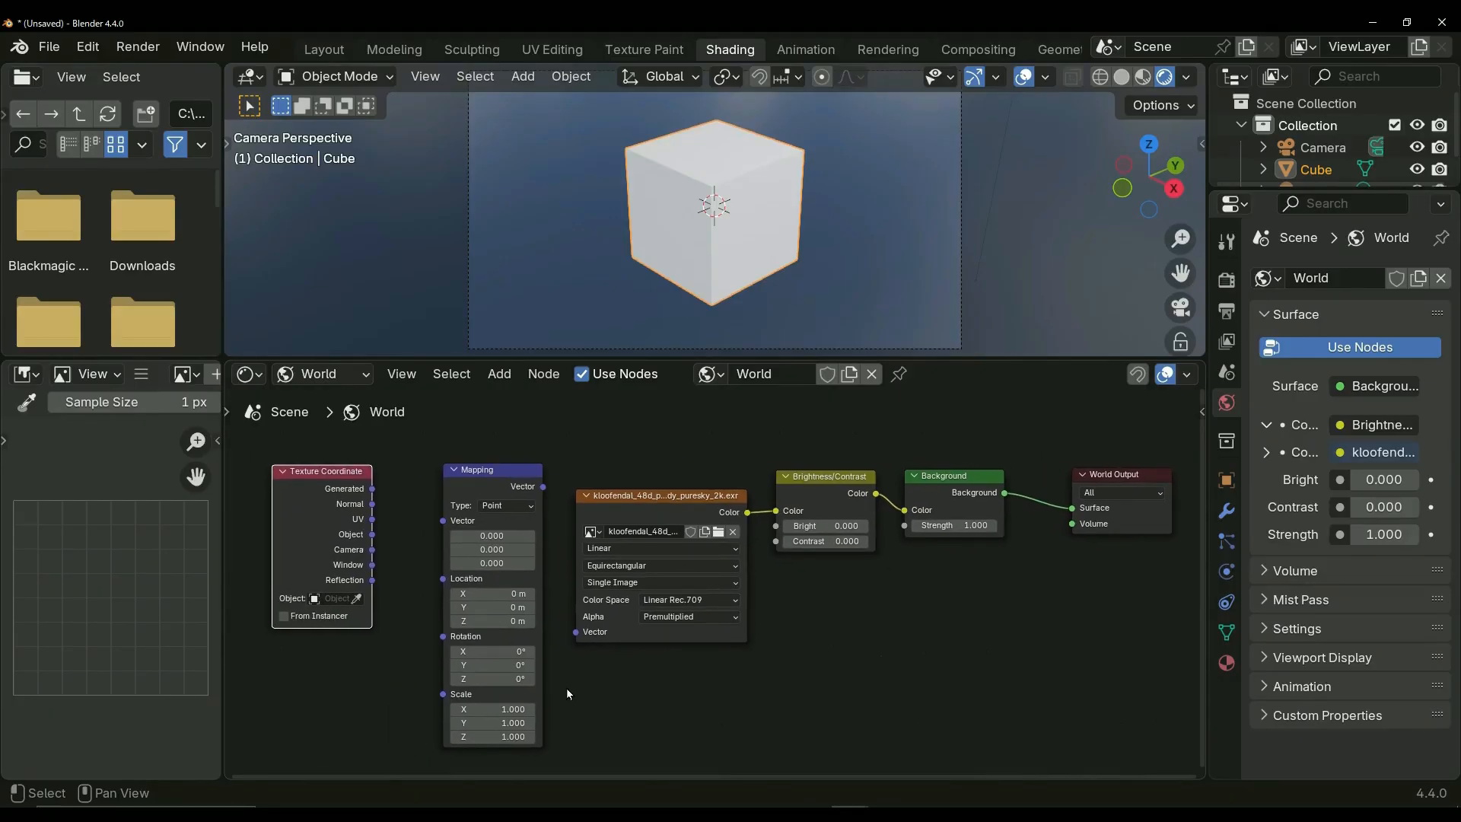
key("ctrl+alt+2")
mouse_move(761, 526)
left_mouse_down()
mouse_move(784, 504)
mouse_move(756, 538)
left_mouse_up()
key("Escape")
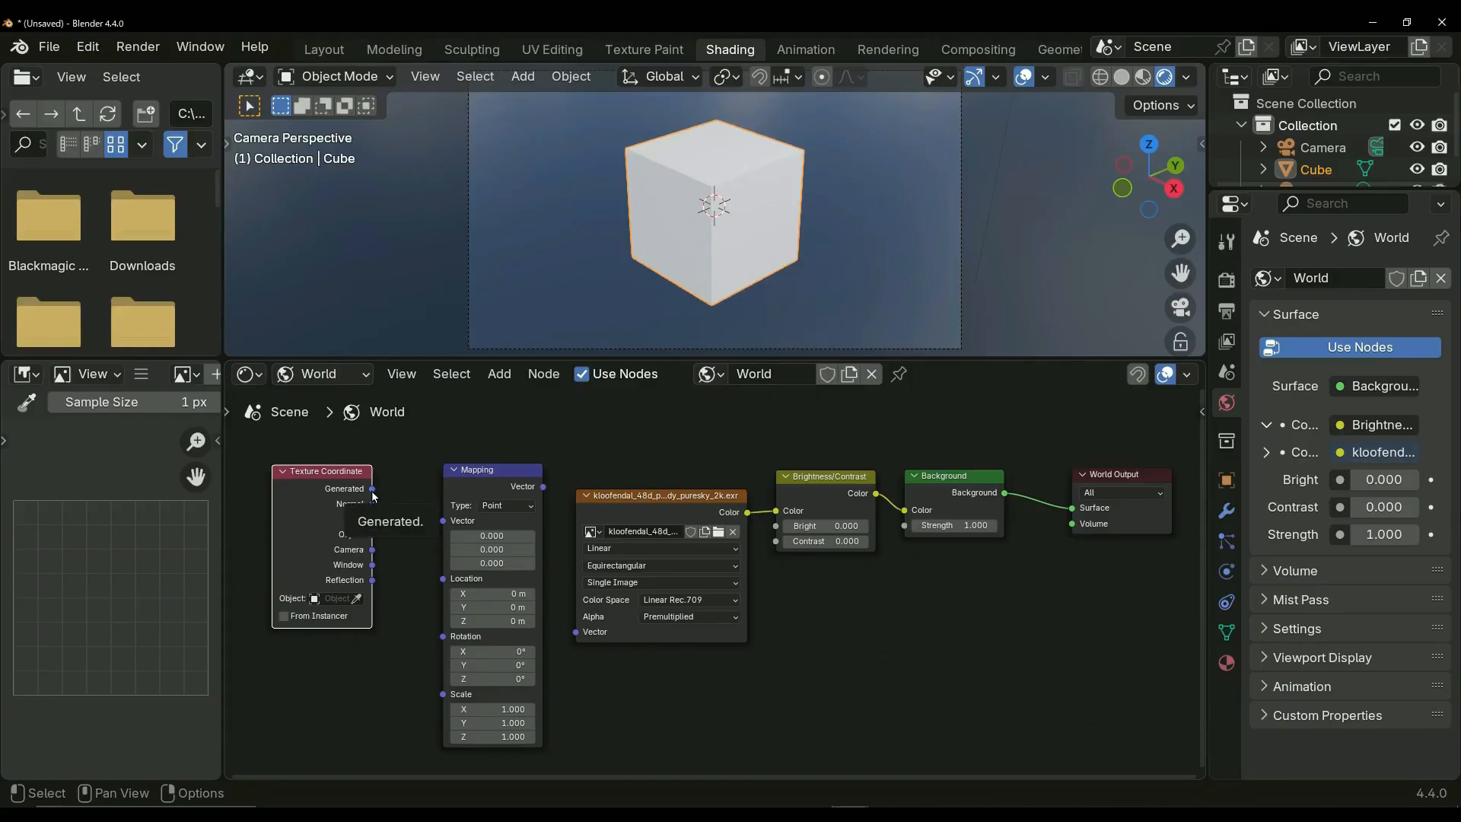
- Connect Texture Coordinate's Generated output to Mapping's Vector input, and Mapping's Vector output to the environment texture's Vector input
left_click_drag(372, 489, 440, 527)
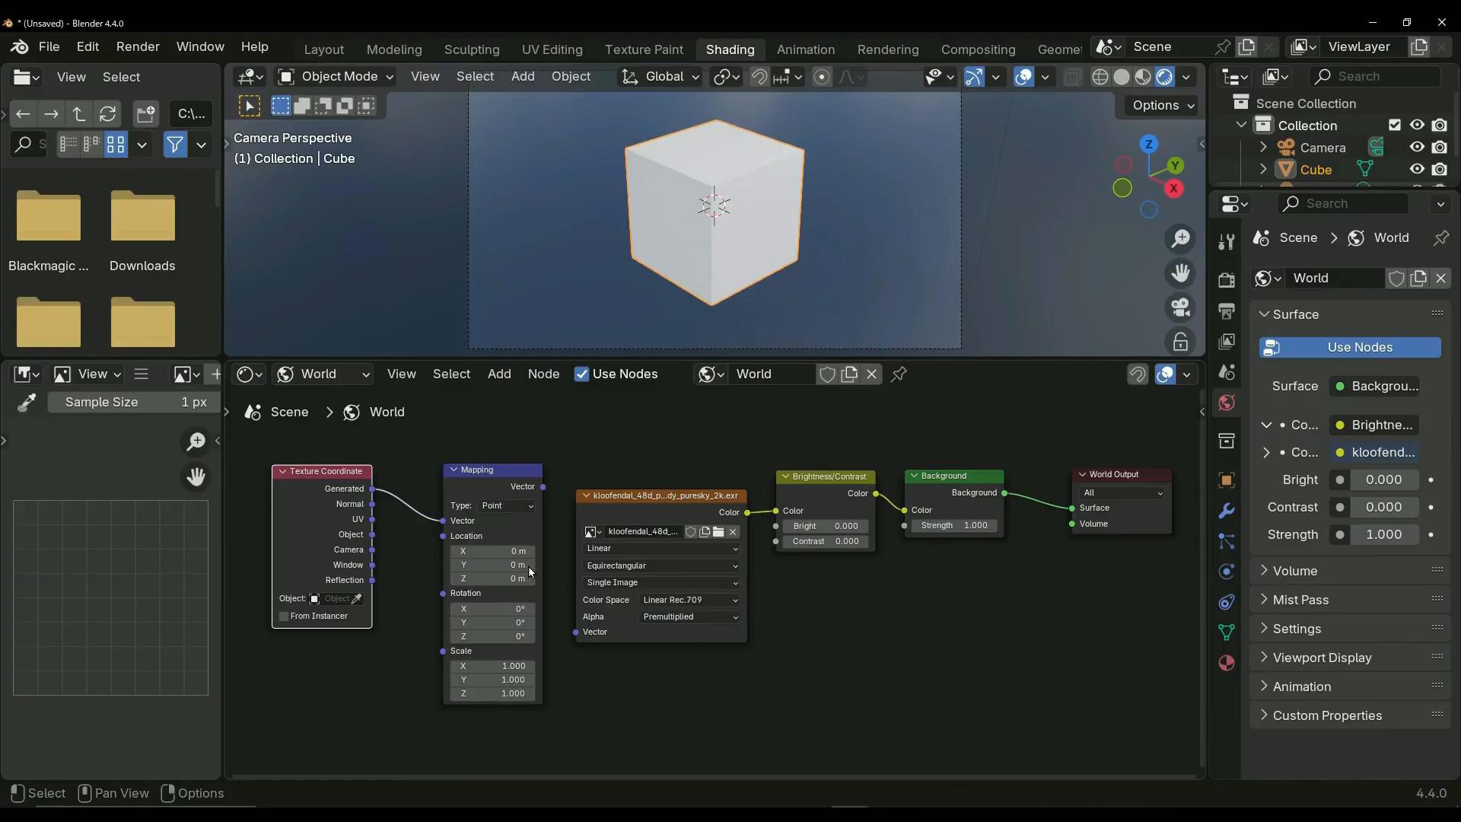
left_click(548, 500)
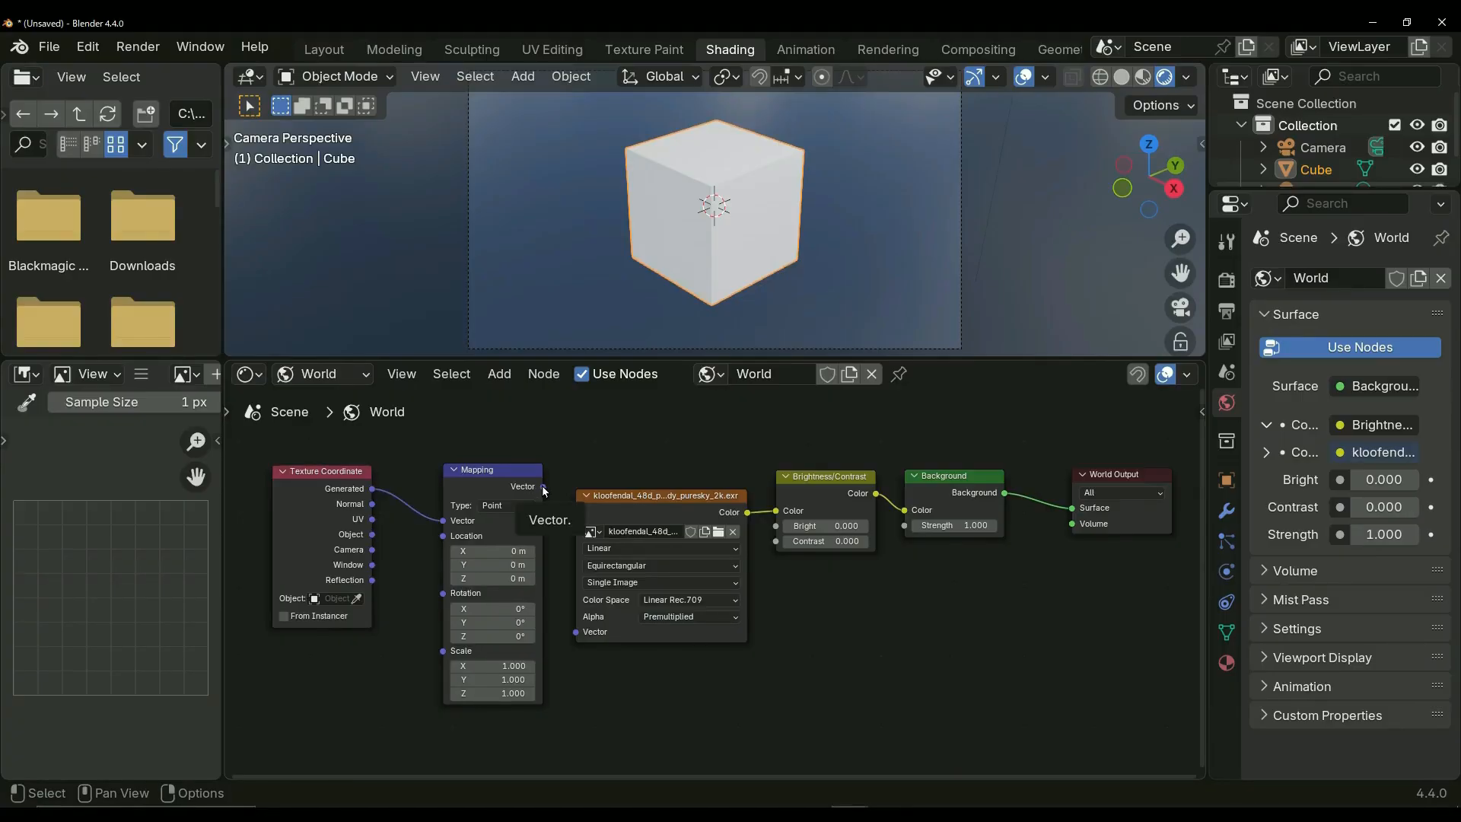
left_click_drag(543, 488, 579, 634)
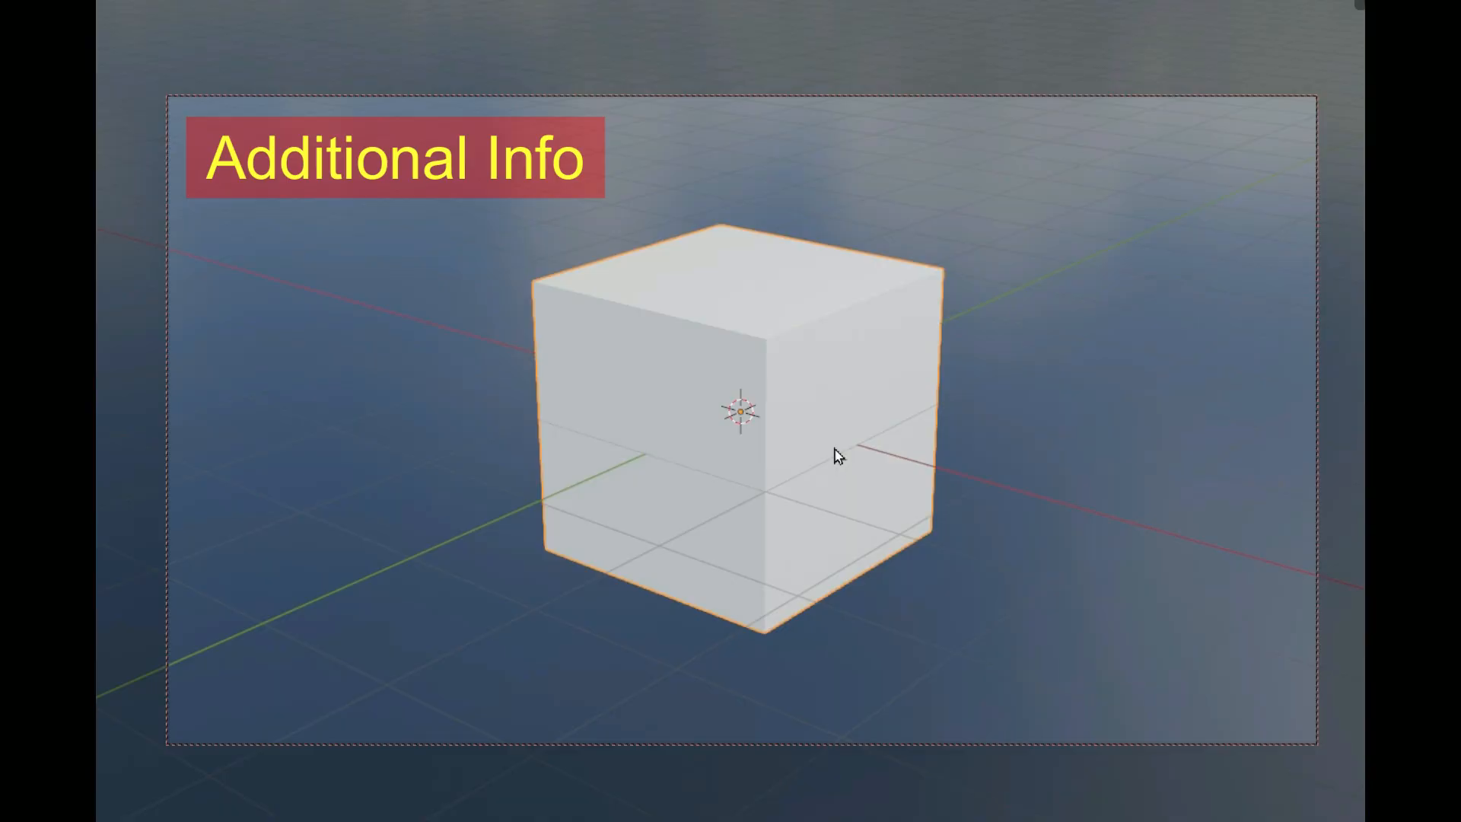
- Orbit the camera down to a nearly horizontal angle on the cube, with the cloudy sky as background
middle_click_drag(834, 447, 837, 388)
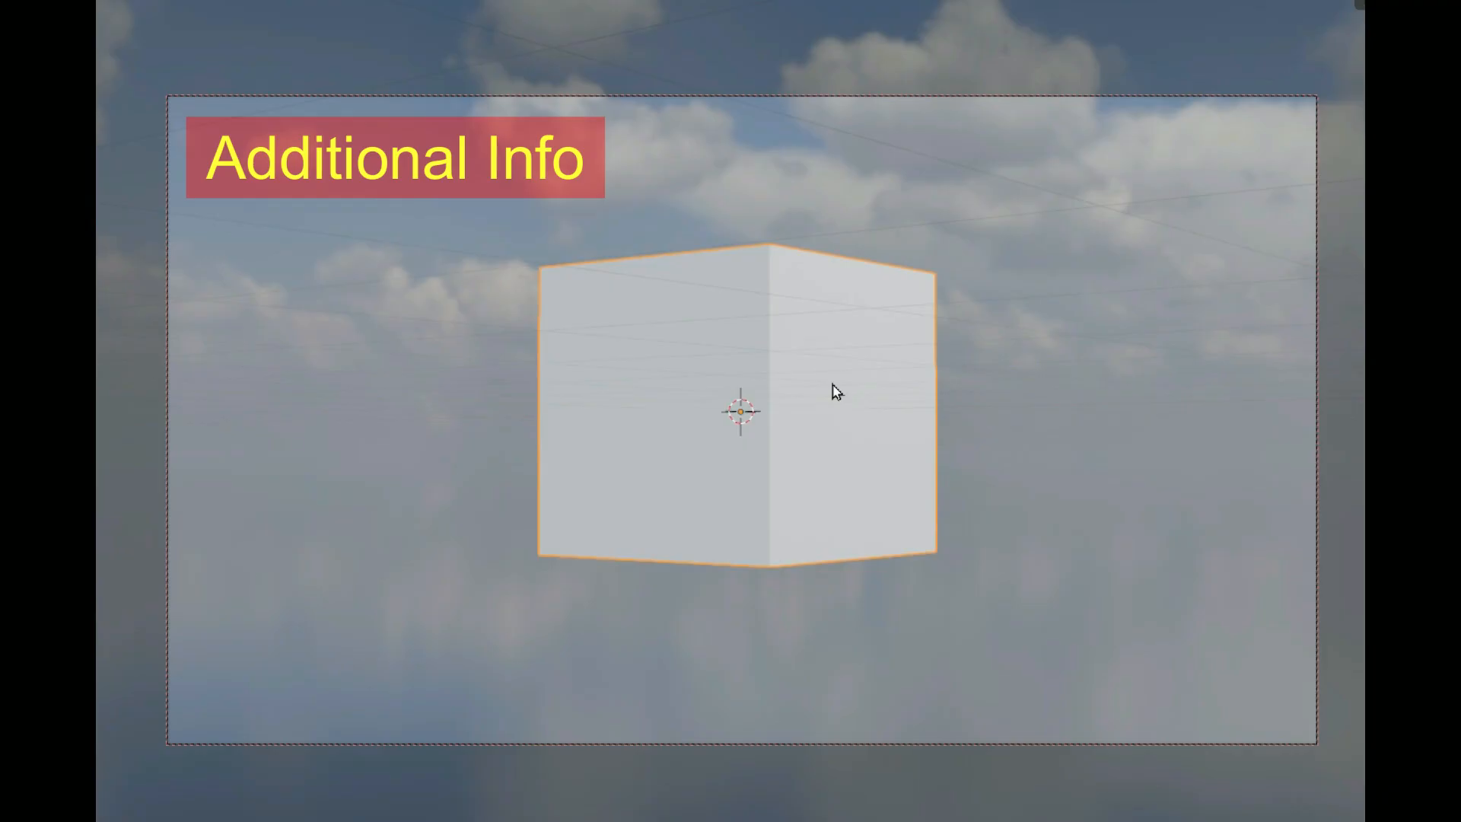
- Orbit the camera until it looks down on the cube from above, and set the Mapping node's Z location to 0.6 m
middle_click_drag(833, 385, 829, 356)
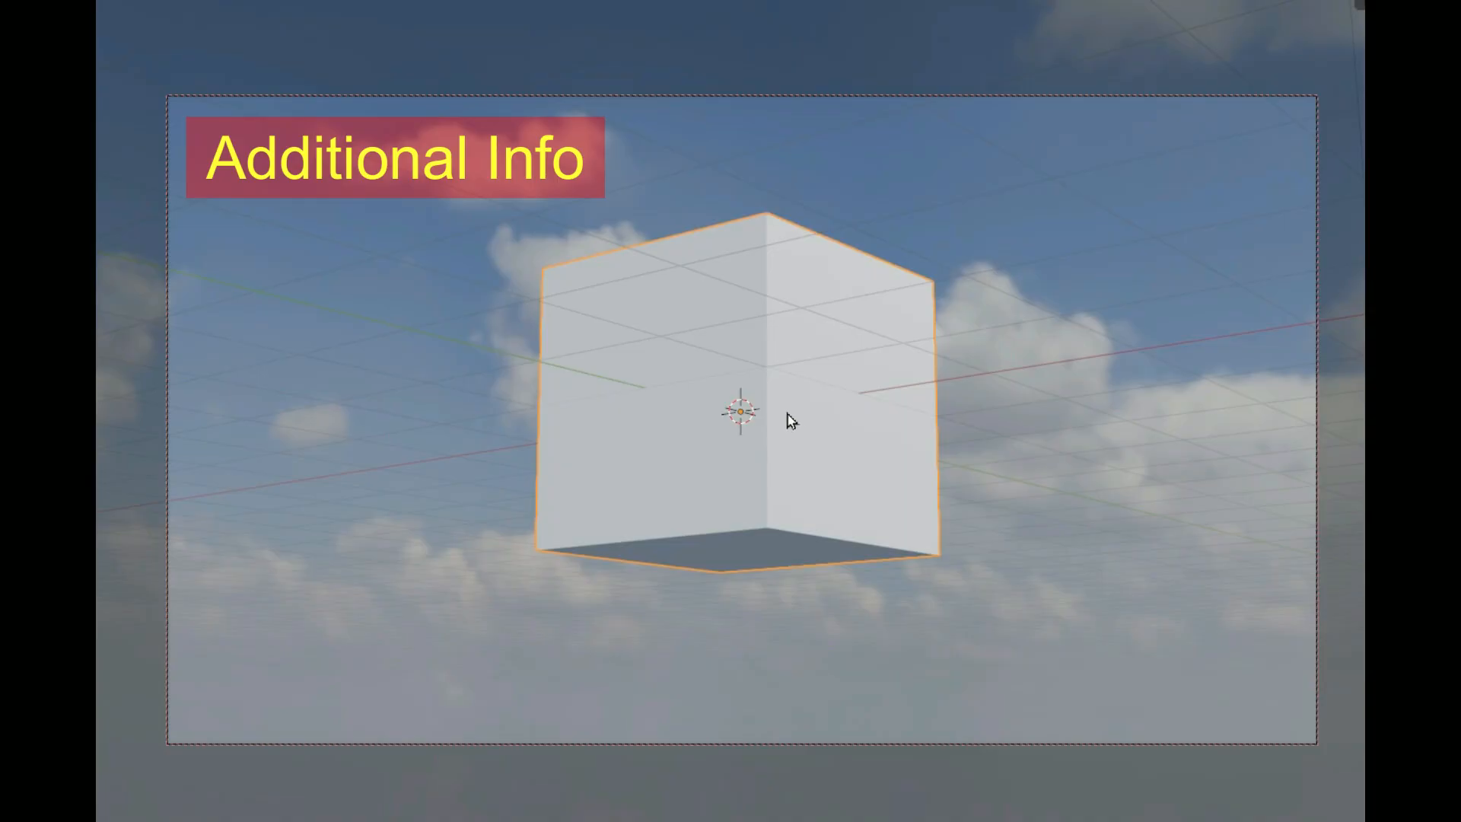
middle_click_drag(783, 414, 766, 500)
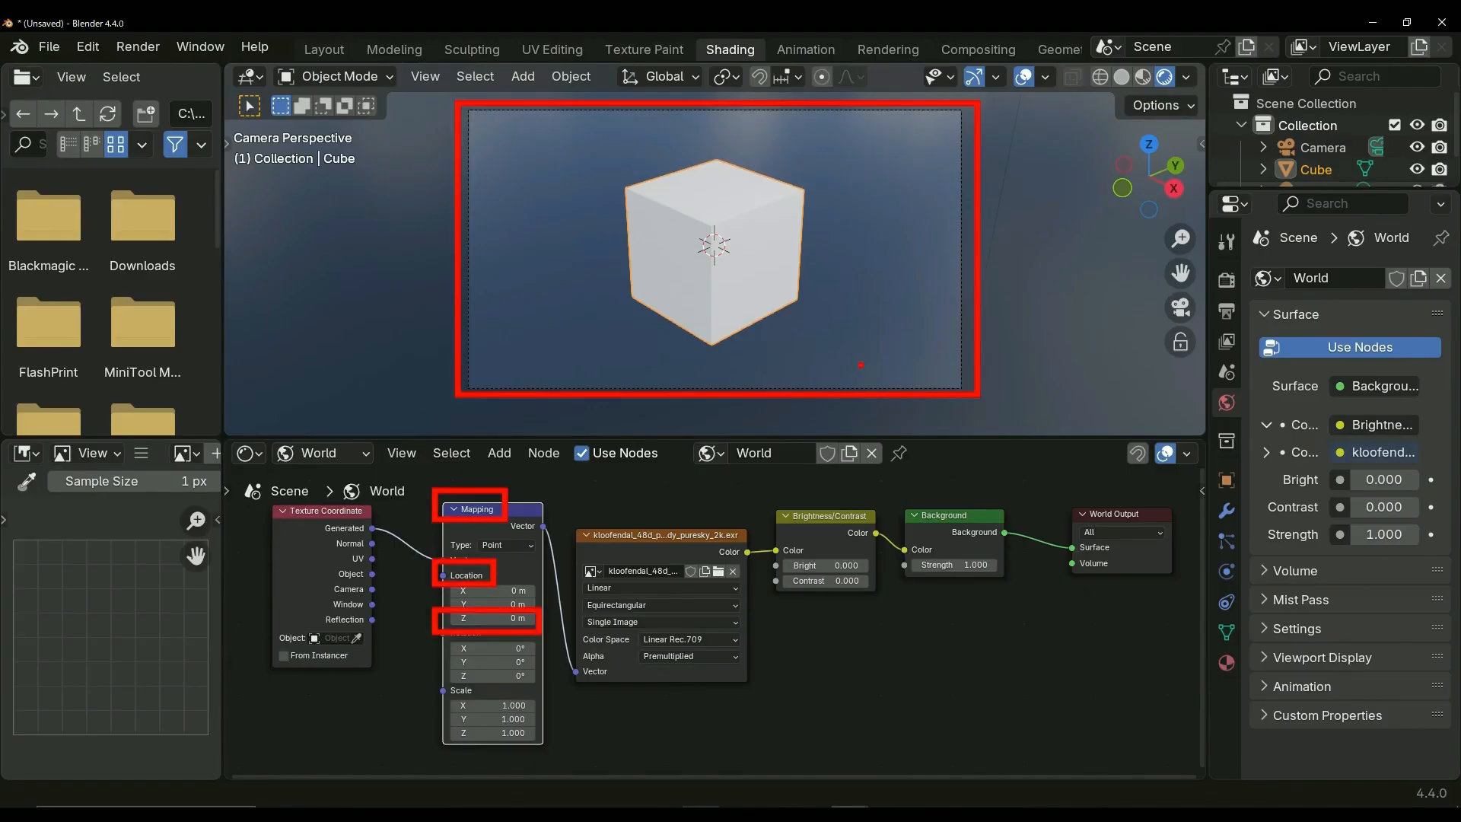
left_click(531, 618)
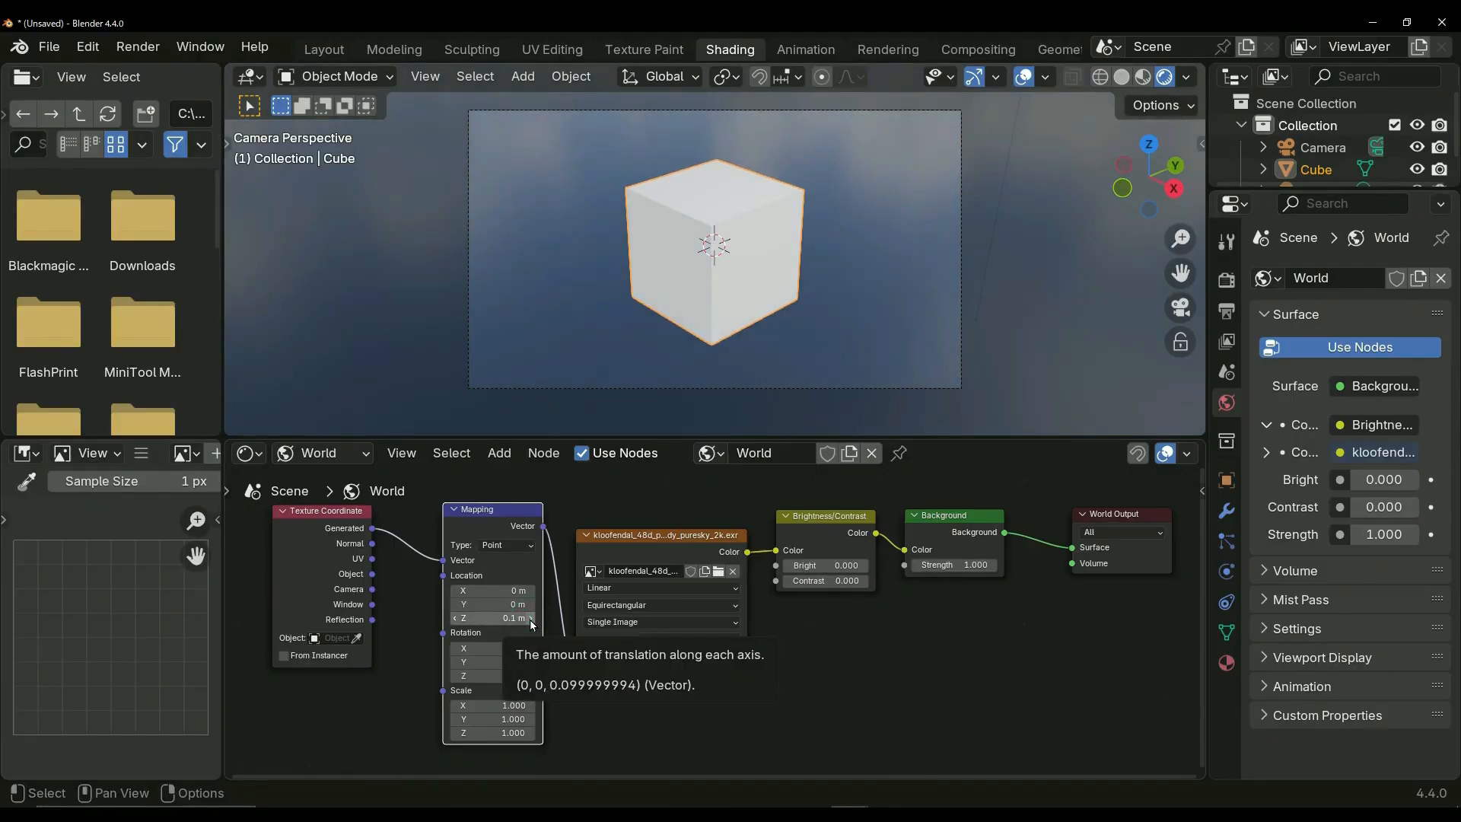
left_click(531, 619)
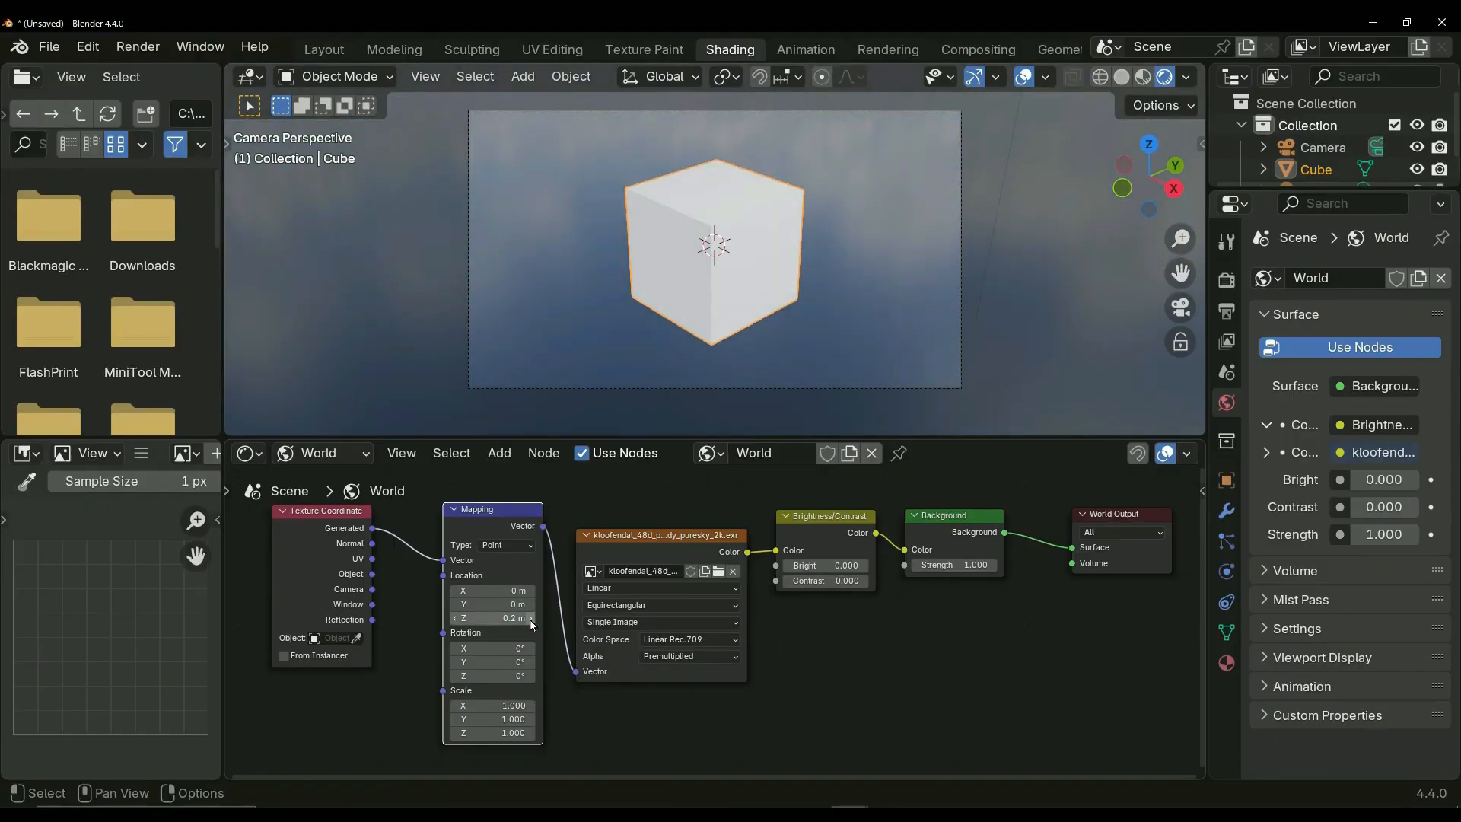
left_click(531, 618)
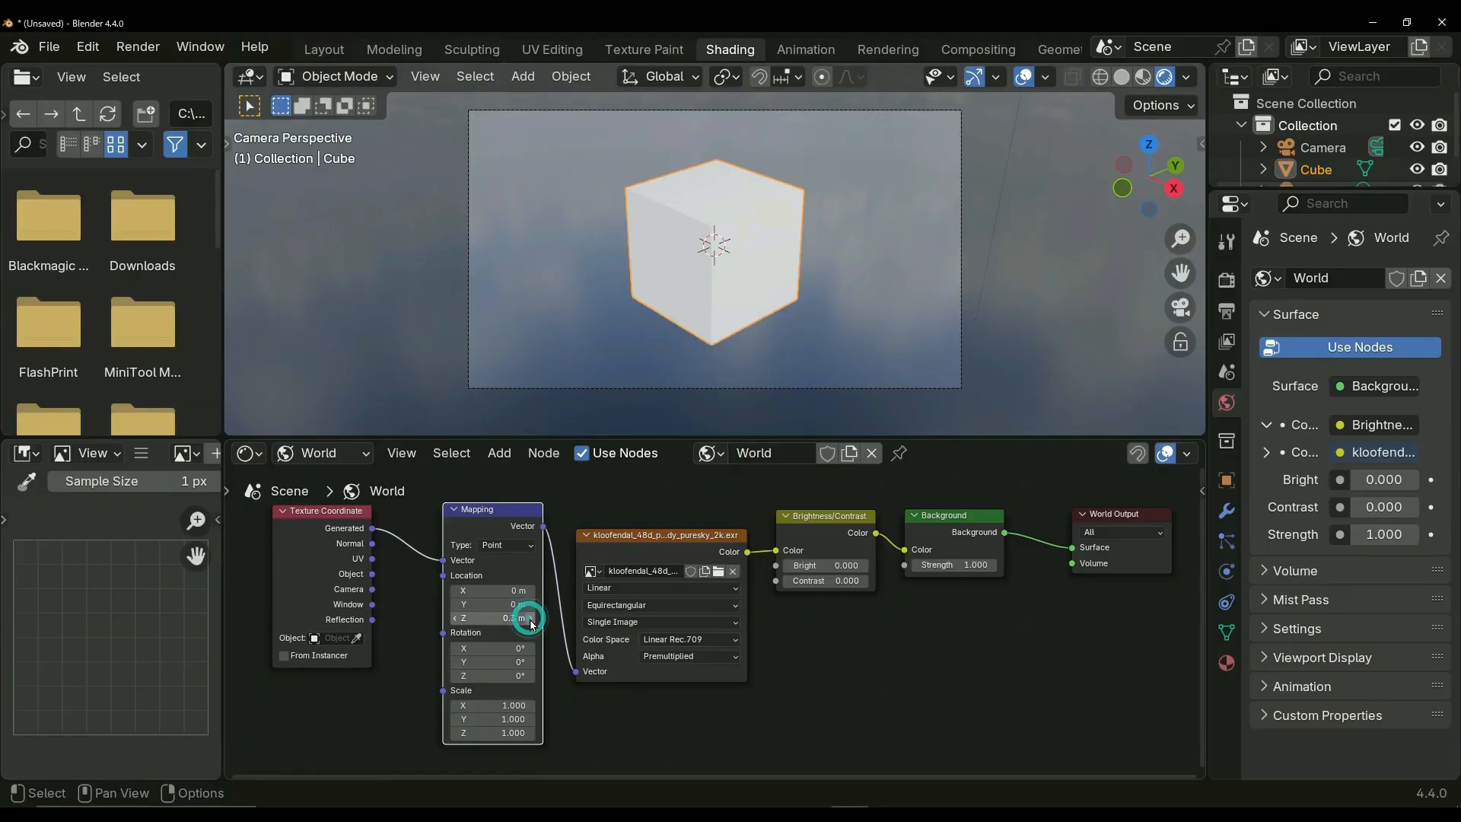
left_click(530, 619)
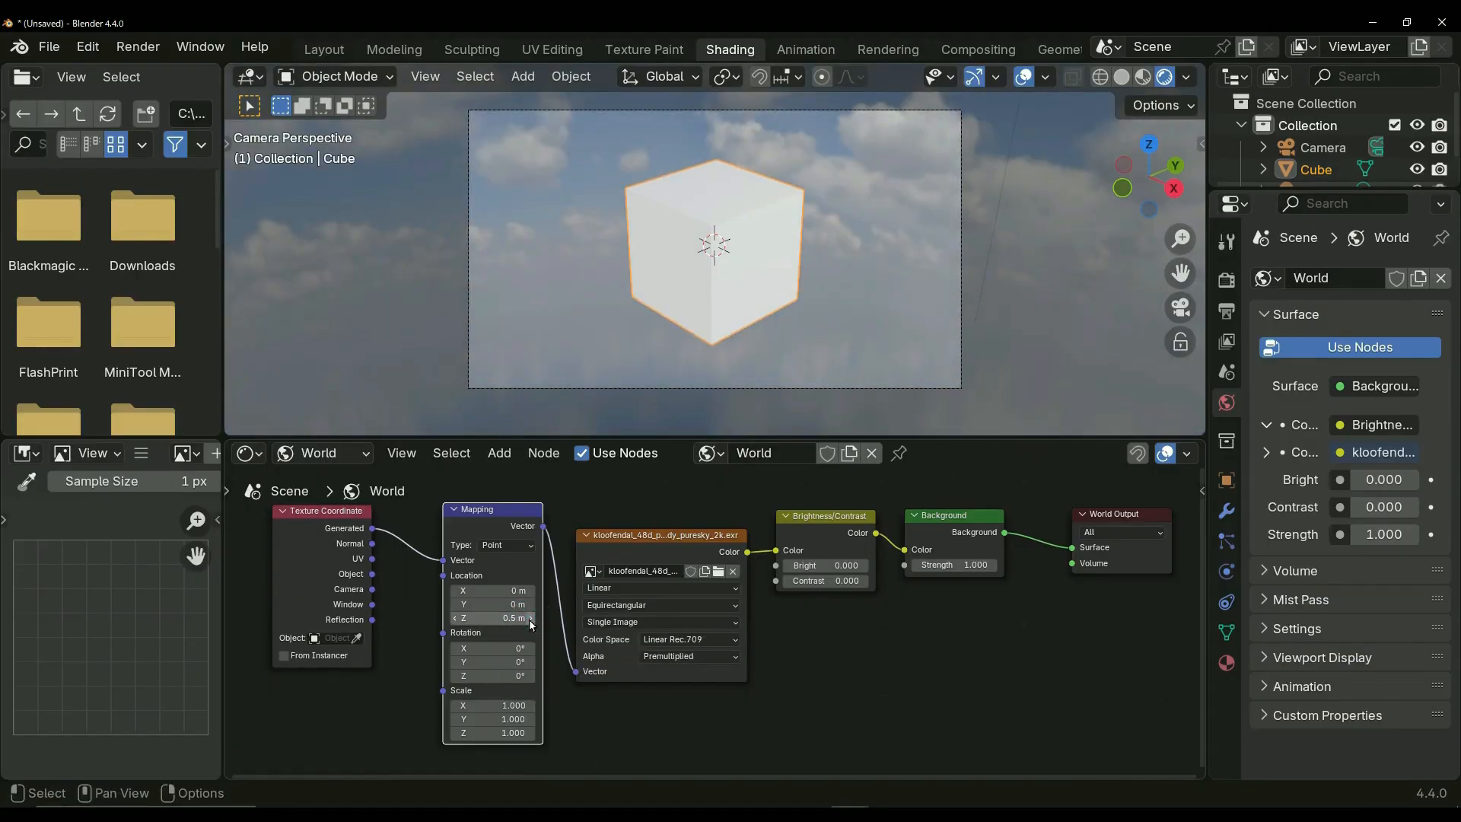
left_click(531, 618)
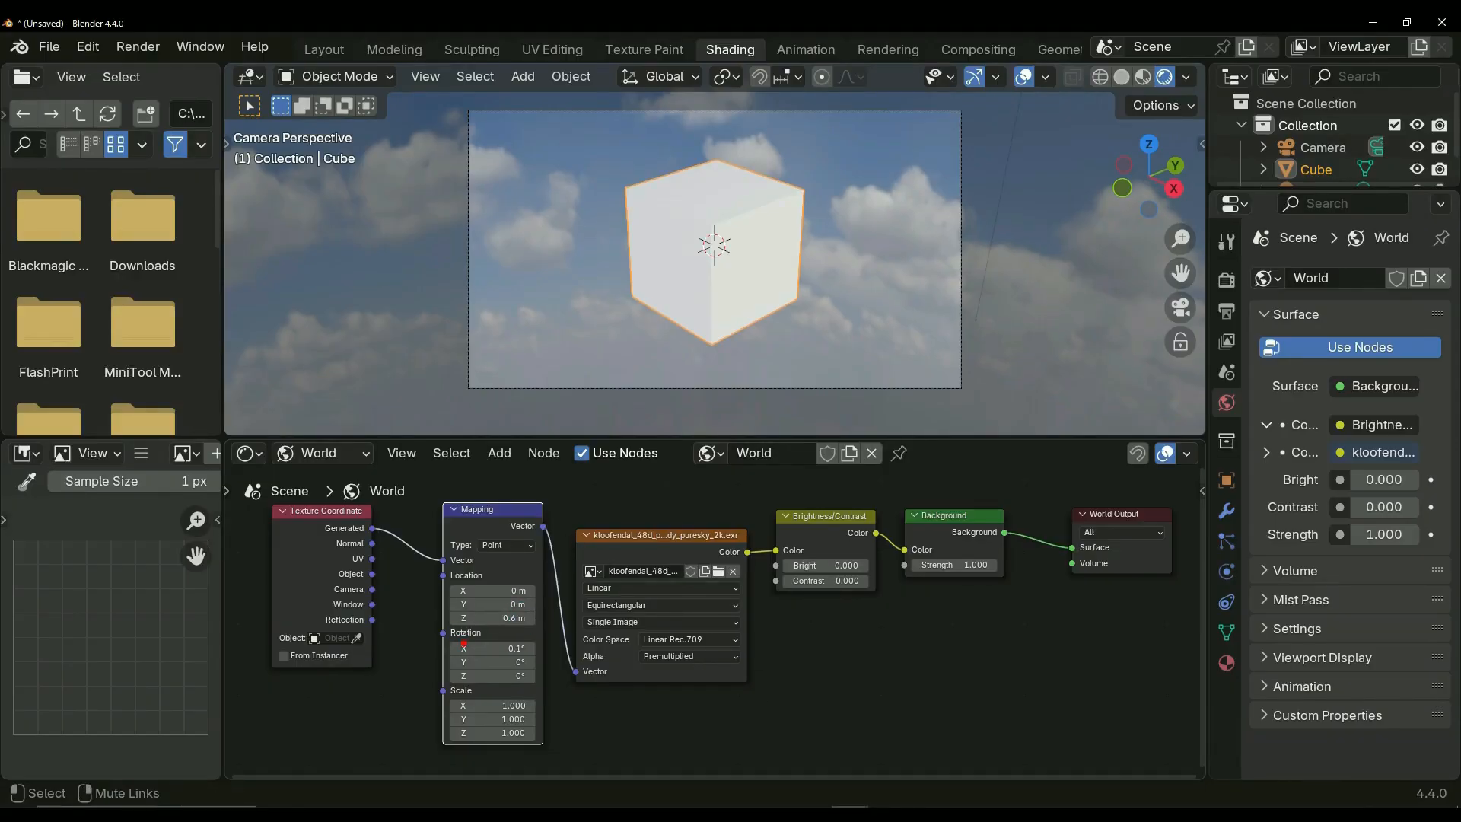
left_click_drag(464, 644, 480, 623)
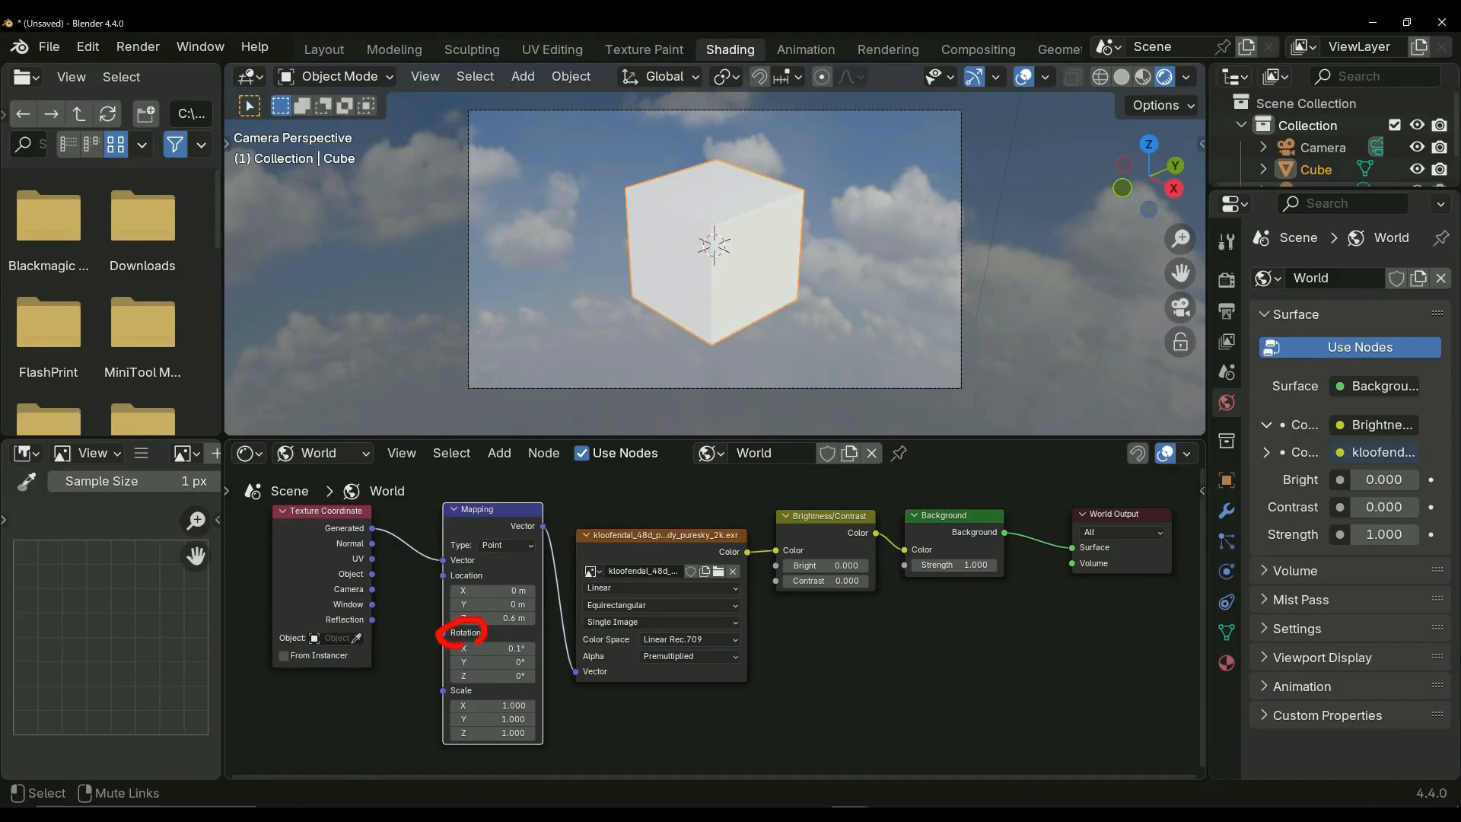
mouse_move(461, 717)
left_mouse_down()
mouse_move(435, 688)
mouse_move(462, 706)
left_mouse_up()
key("Escape")
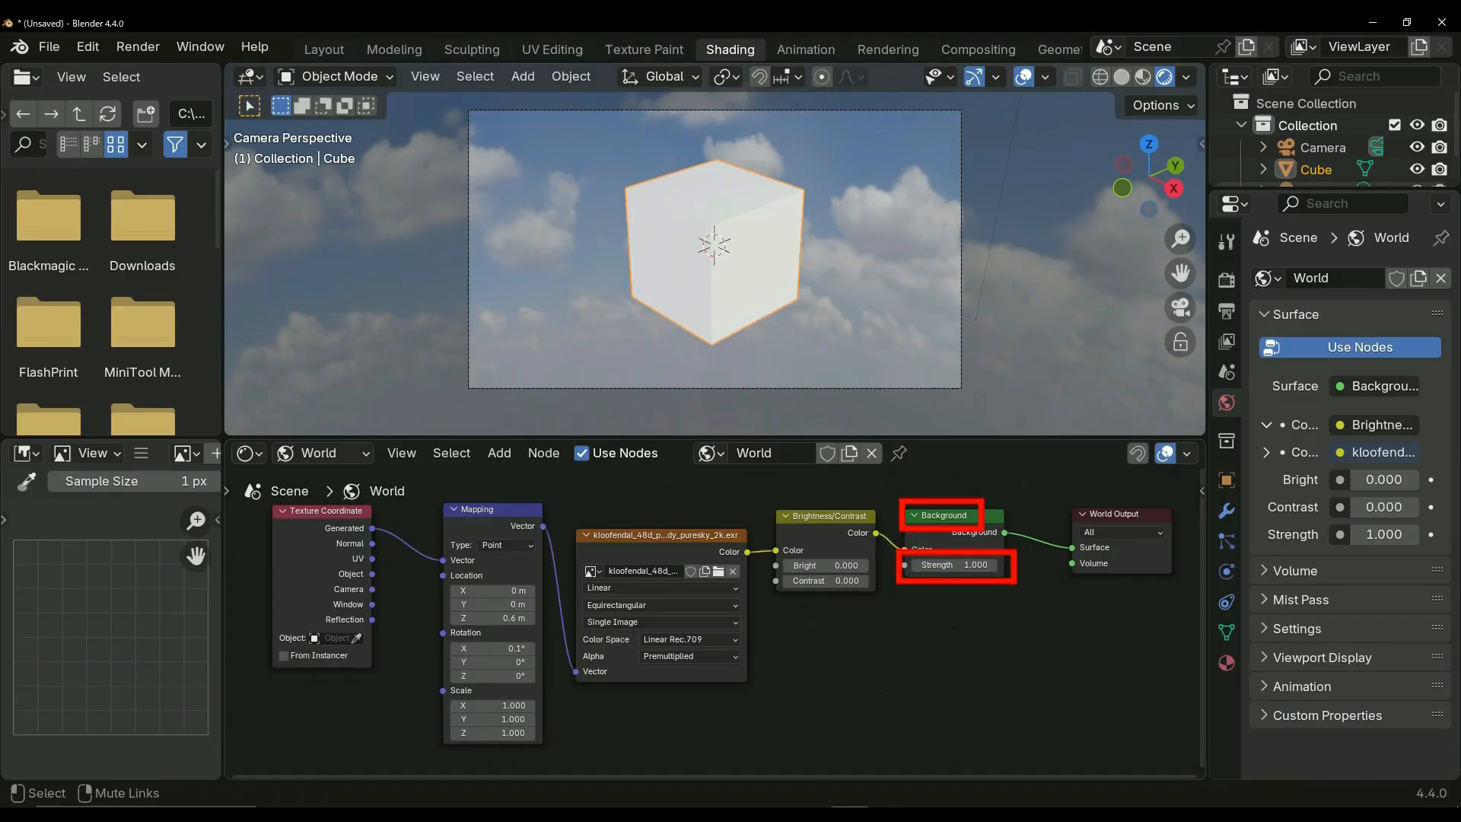
- Set the Background node's strength to 2
left_click(981, 567)
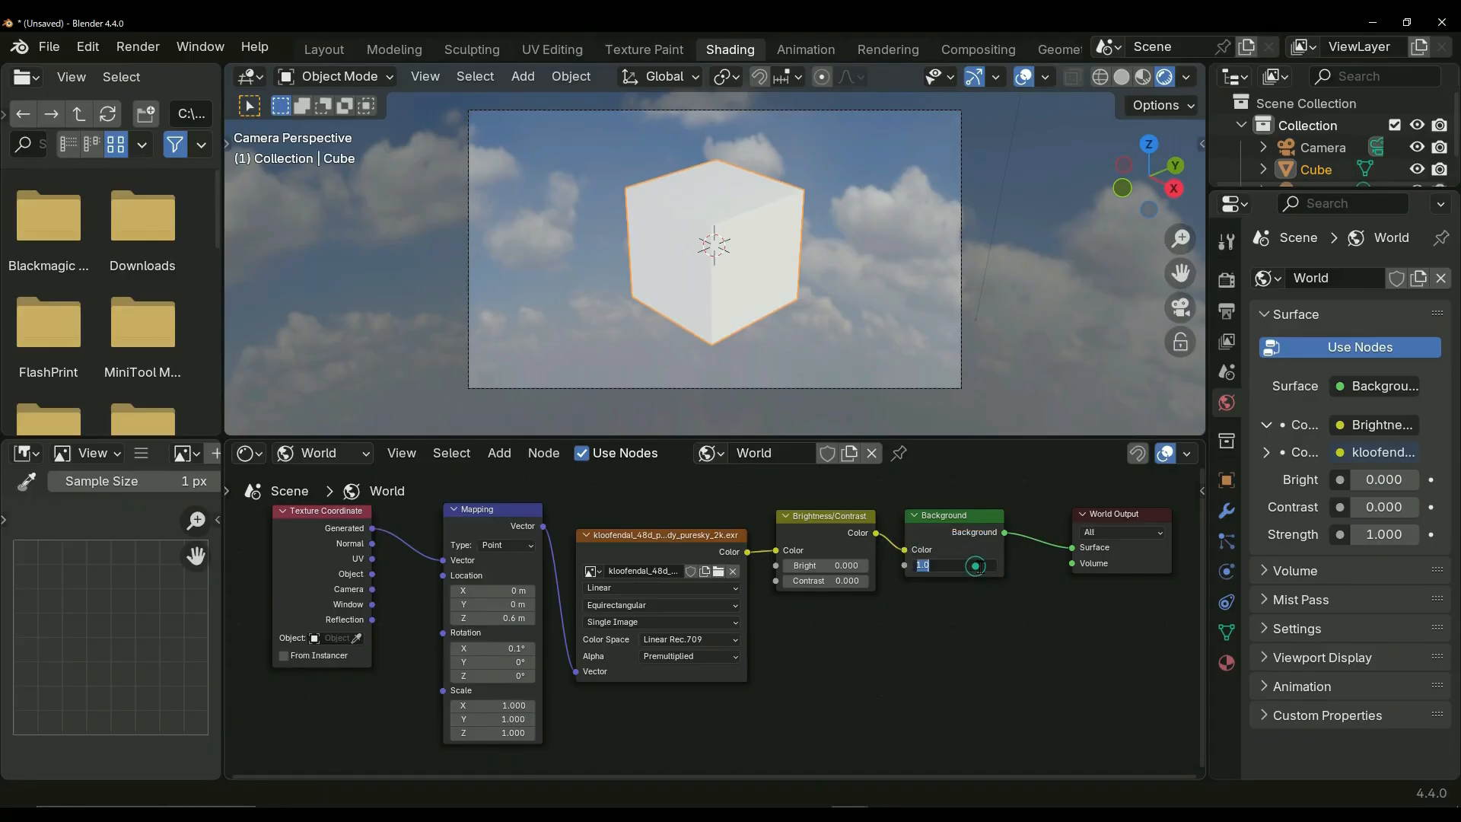
type("2")
key("Return")
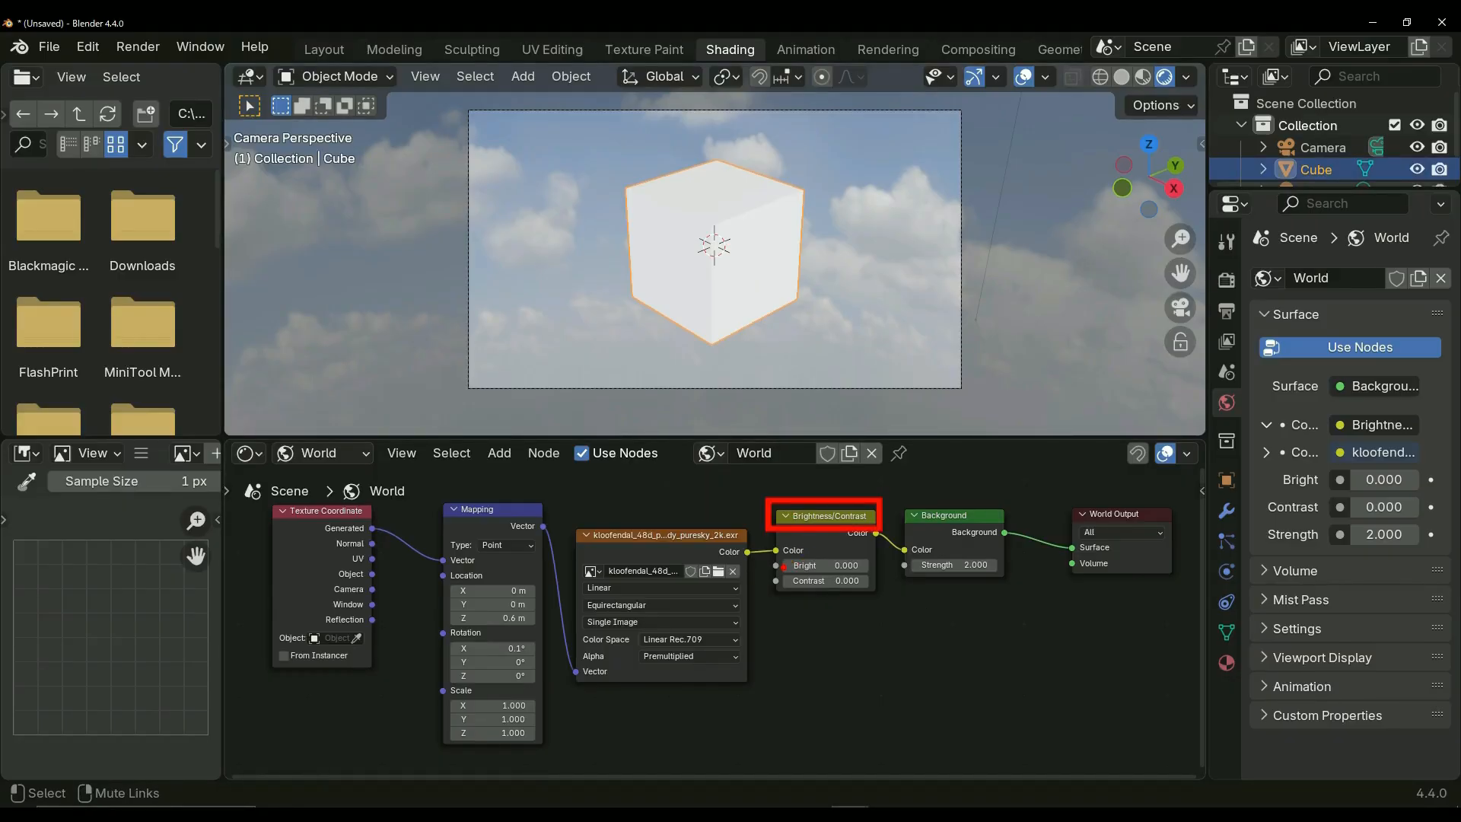
left_click_drag(776, 570, 877, 594)
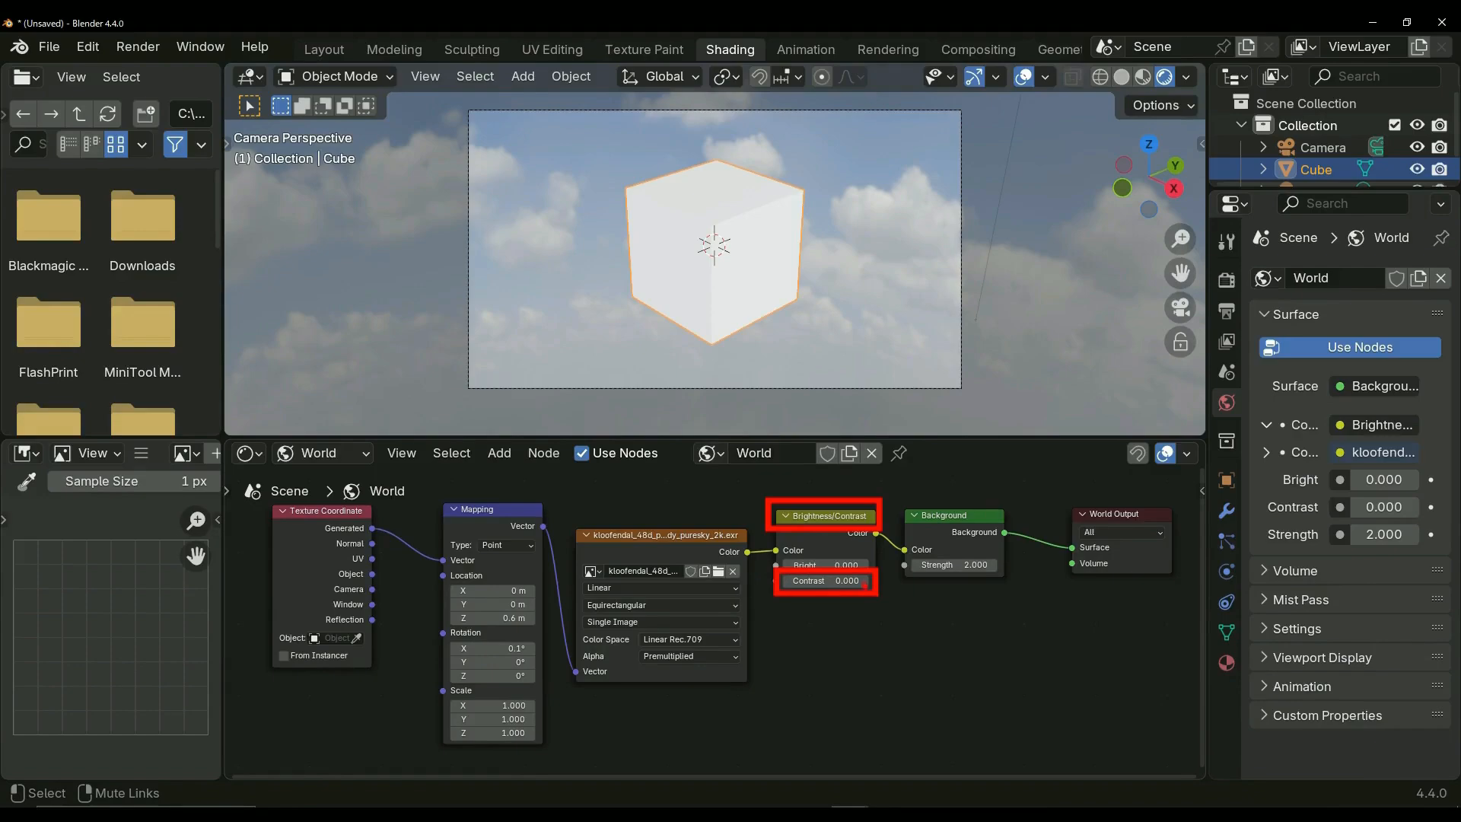
key("Escape")
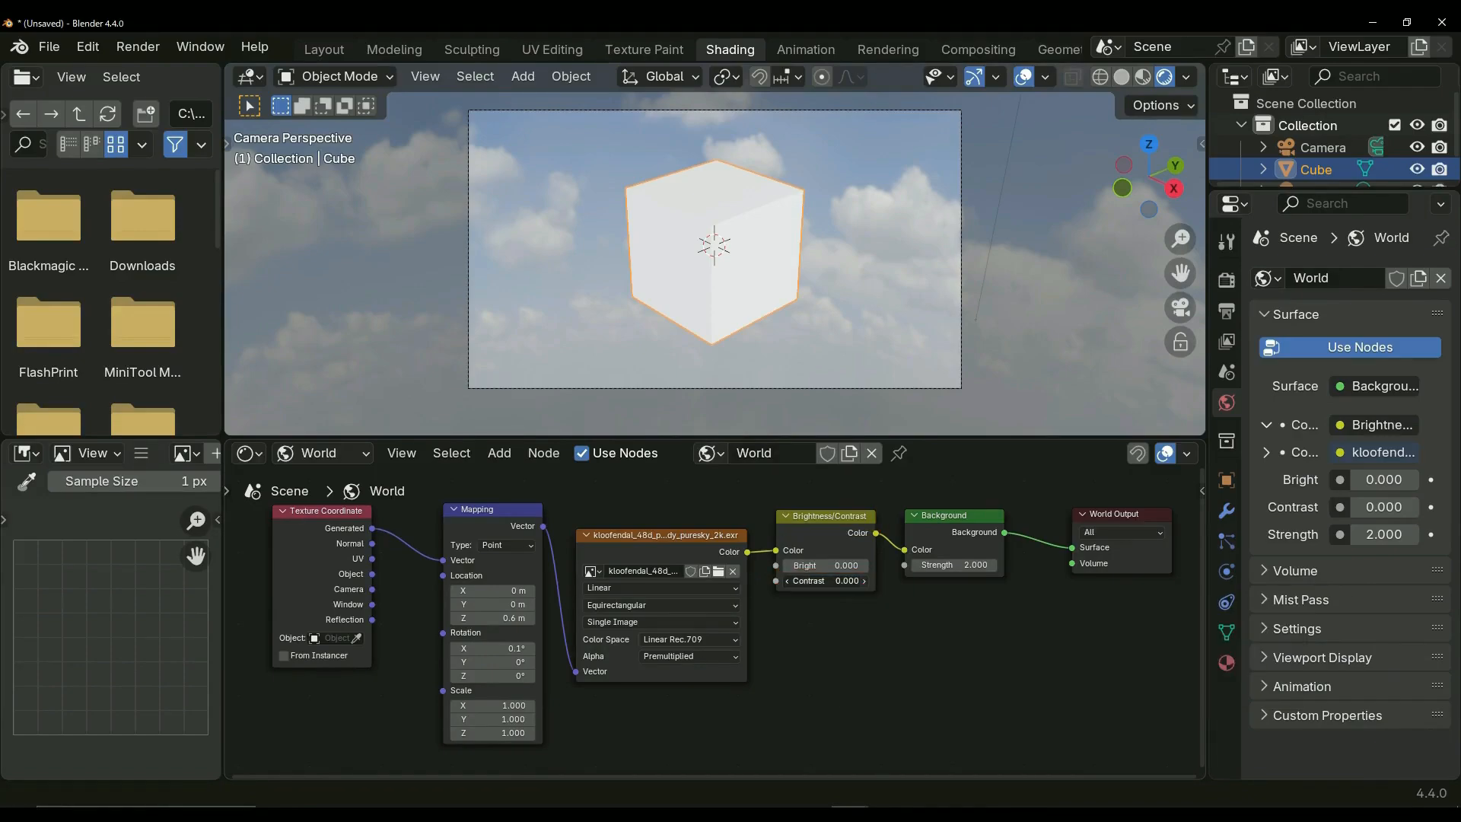
- Raise the contrast in the Brightness/Contrast node to 0.2
left_click(867, 582)
left_click(866, 582)
left_click(866, 583)
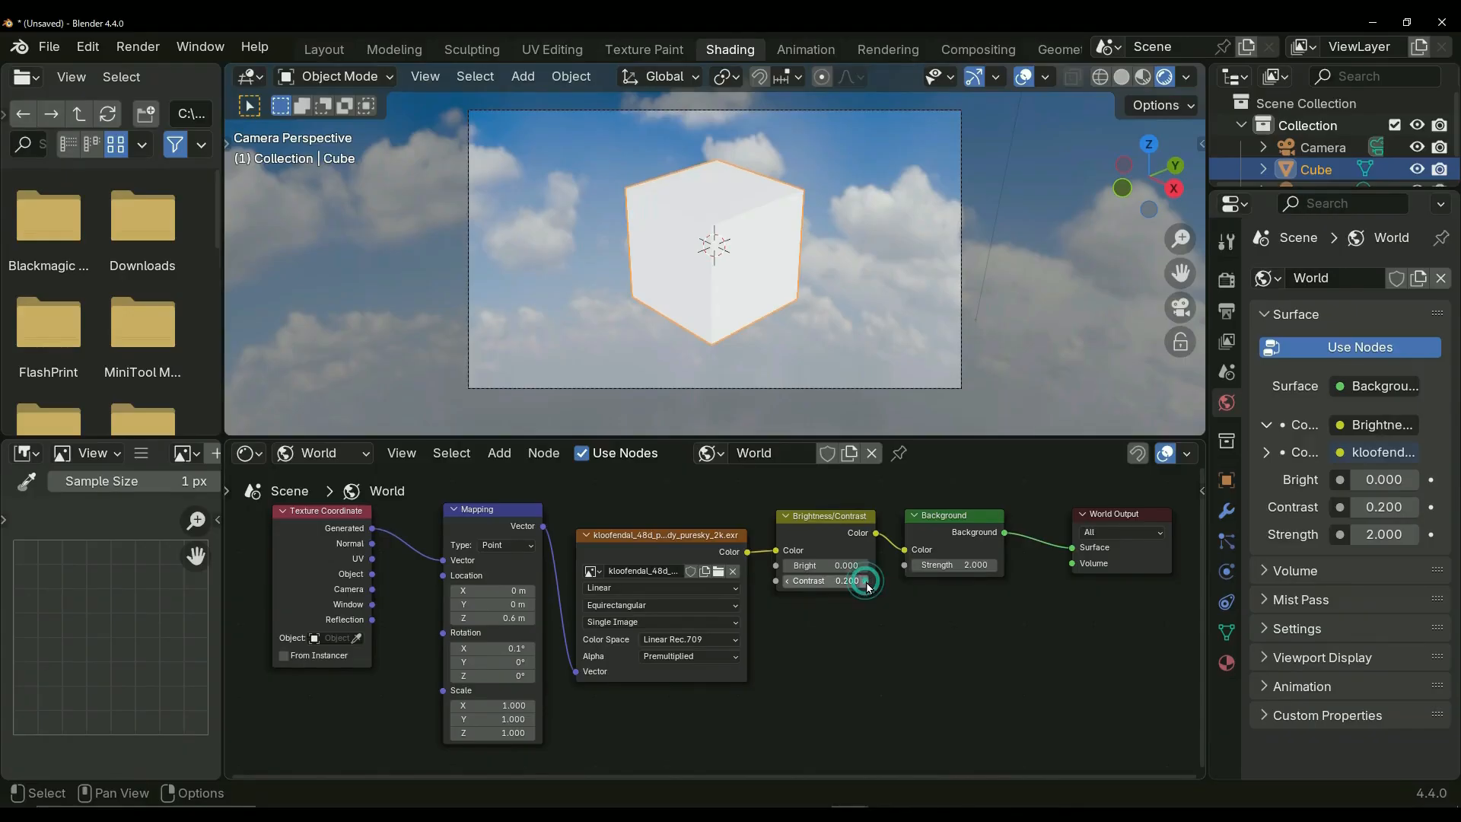